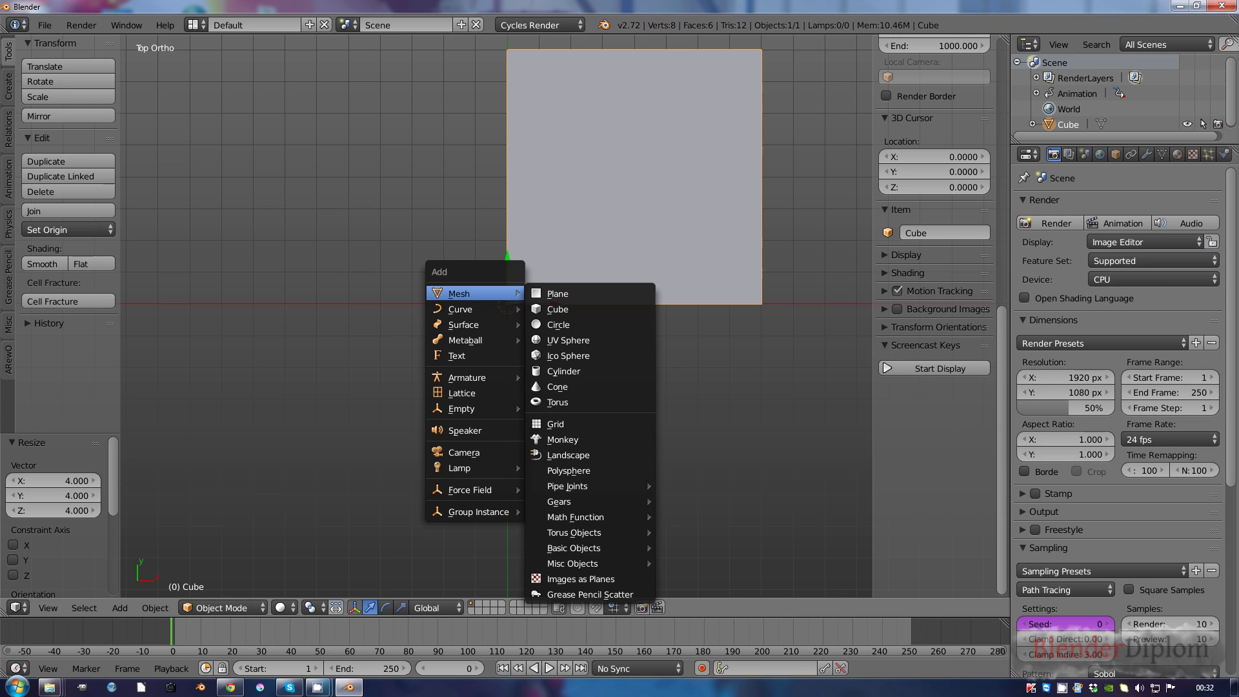
- Add a cone-shaped empty and give the cube a Copy Rotation constraint targeting that empty
{"action": "mouse_move", "coordinate": [478, 408]}
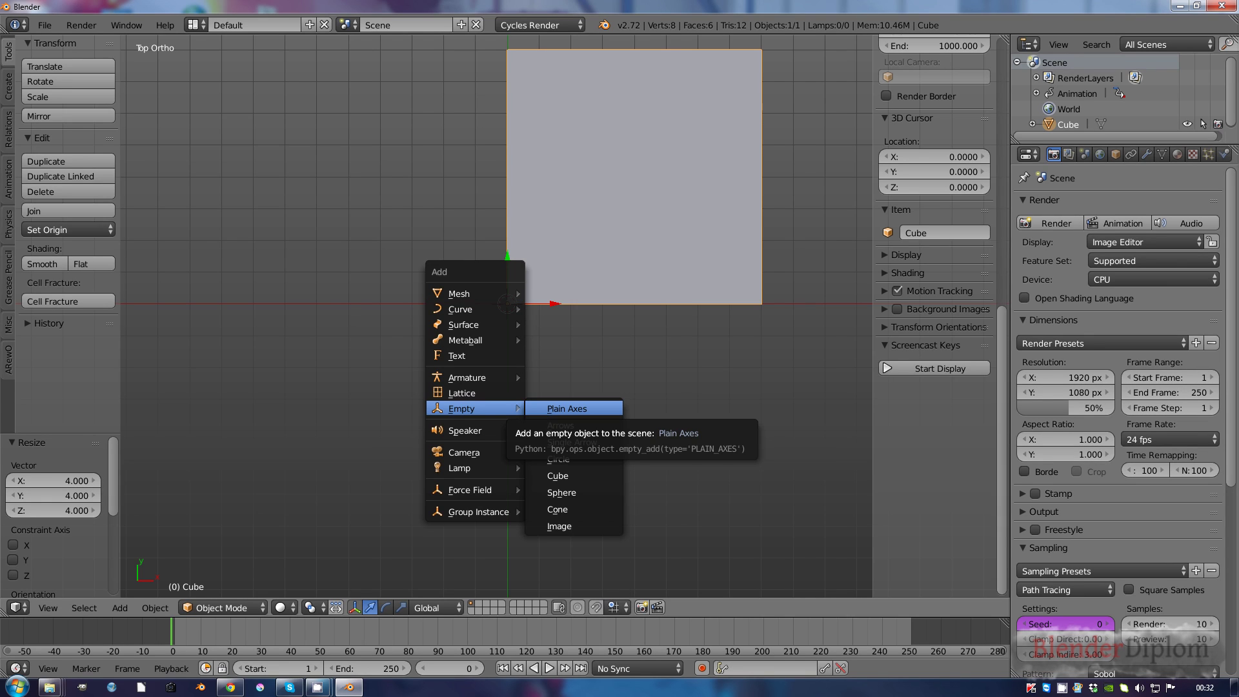
{"action": "left_click", "coordinate": [557, 509]}
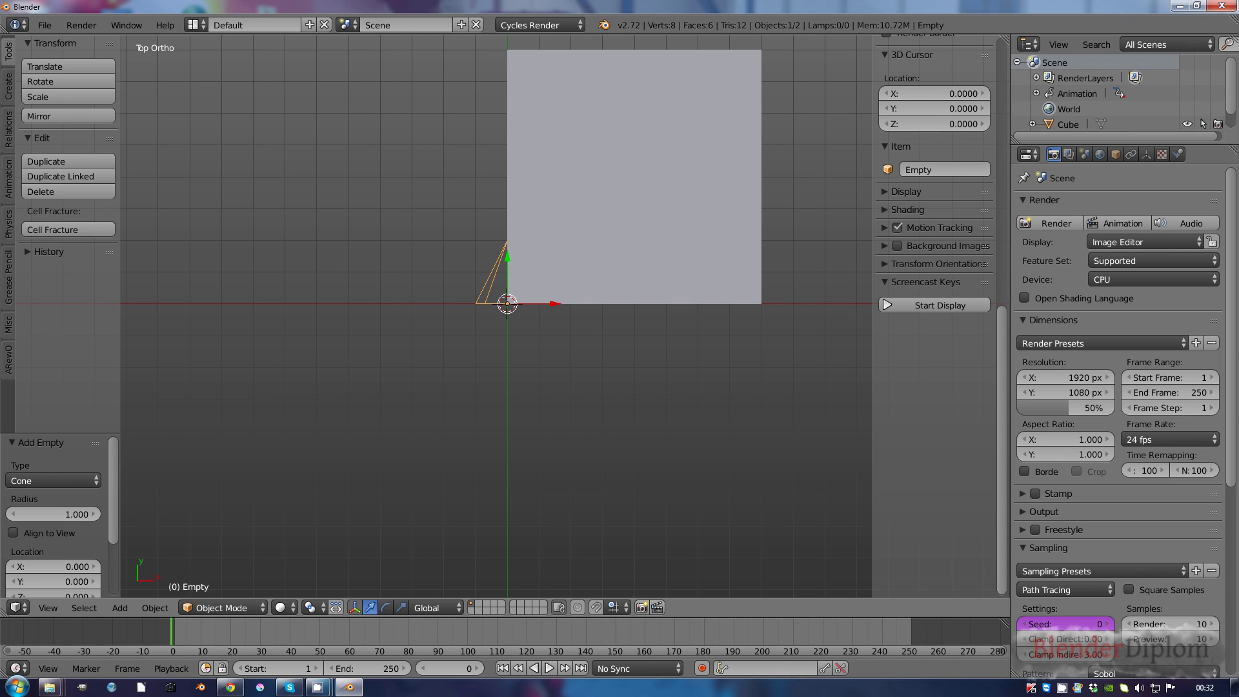
{"action": "right_click", "coordinate": [607, 213], "text": "shift"}
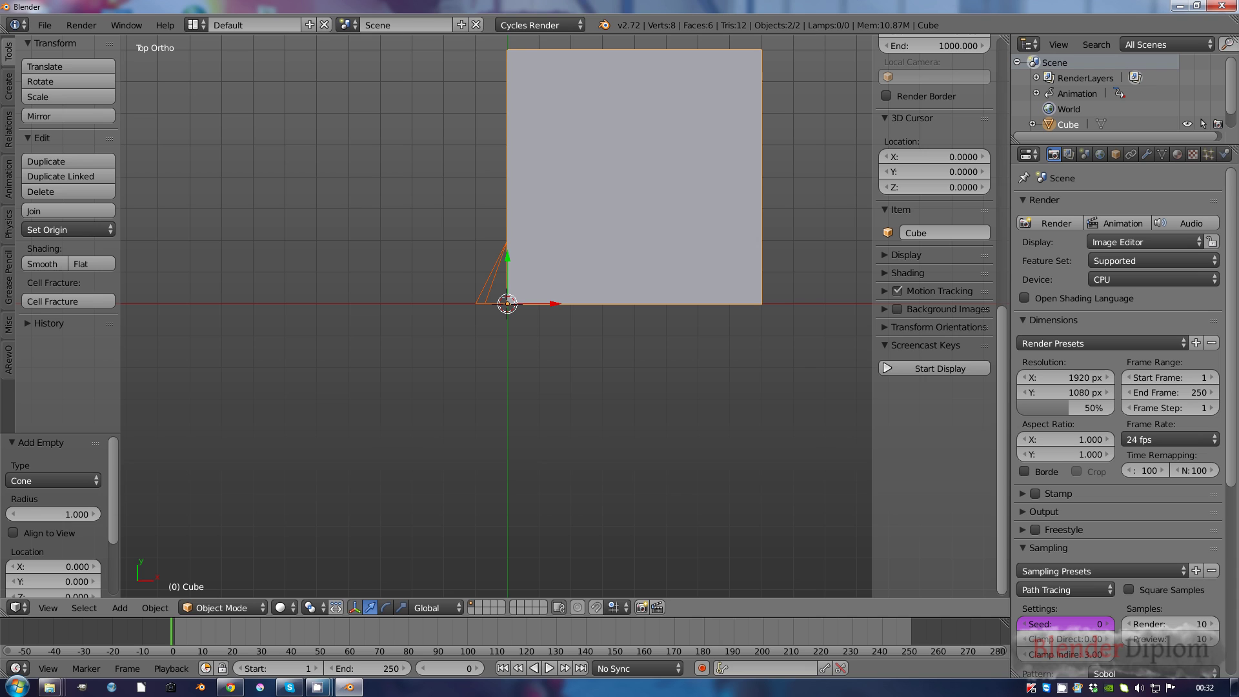
{"action": "left_click", "coordinate": [941, 368]}
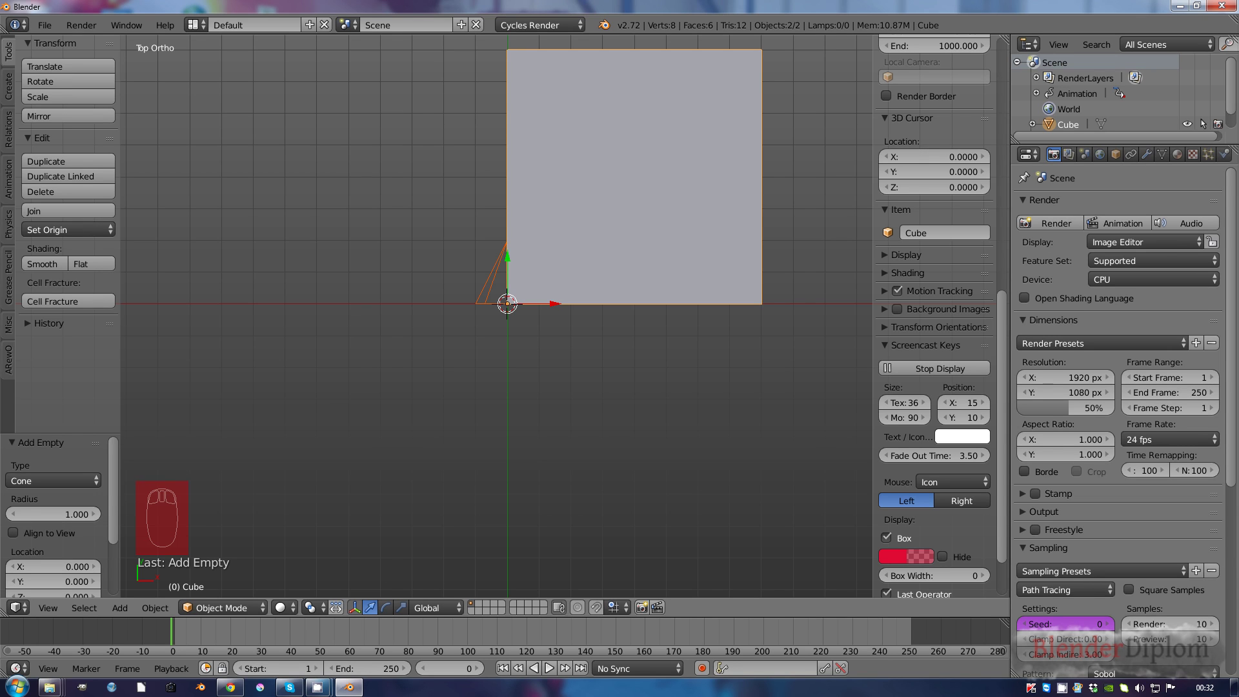
{"action": "key", "text": "ctrl+shift+c"}
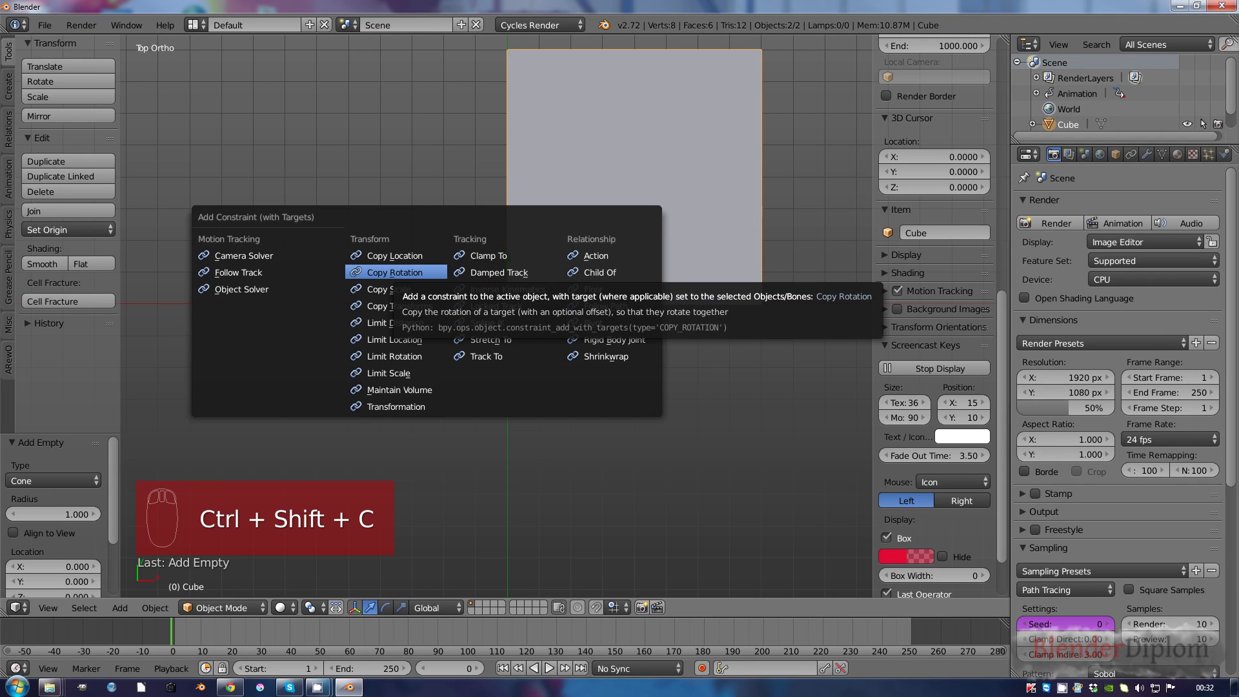
{"action": "left_click", "coordinate": [395, 272]}
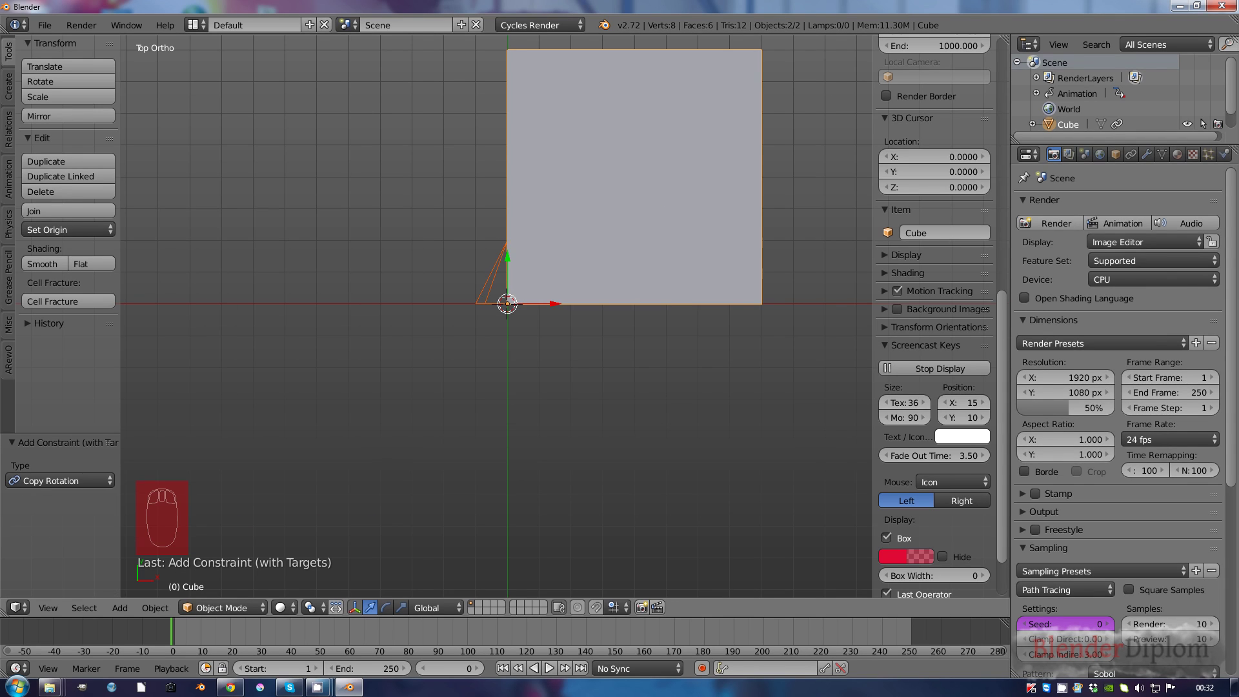
- Set the influence of the cube's Copy Rotation constraint to 0.5
{"action": "right_click", "coordinate": [619, 213]}
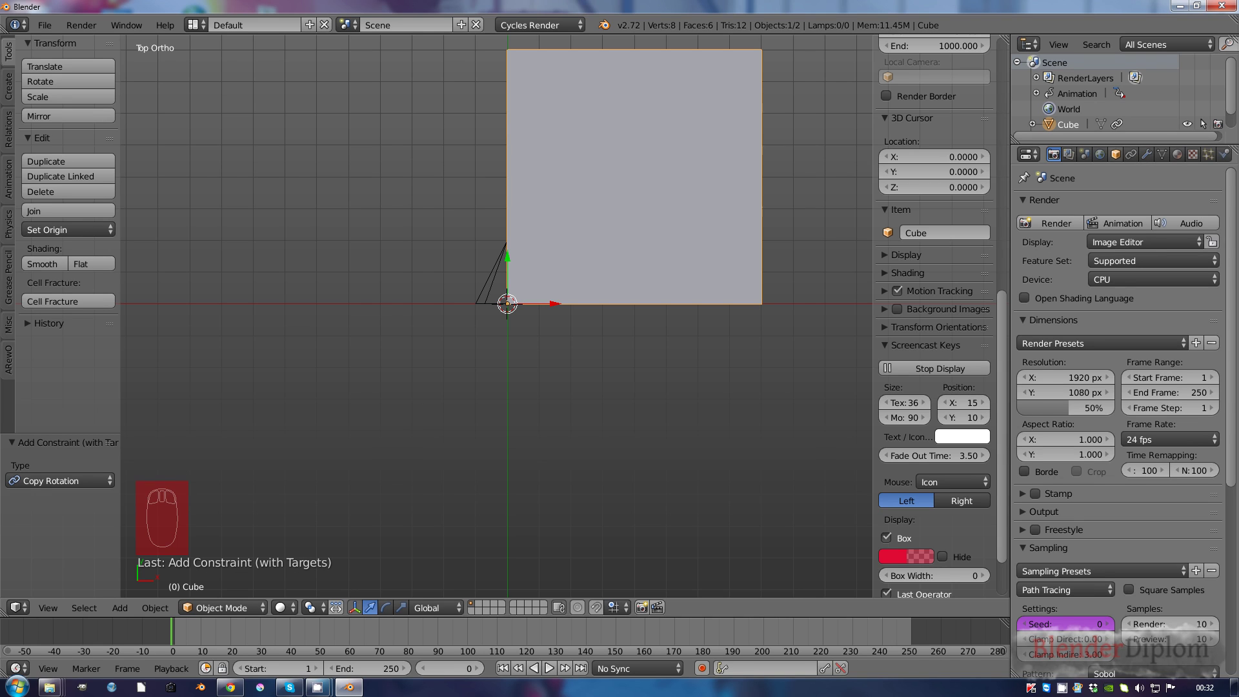
{"action": "left_click", "coordinate": [1131, 154]}
{"action": "left_click", "coordinate": [1125, 362]}
{"action": "type", "text": "0.5"}
{"action": "key", "text": "Return"}
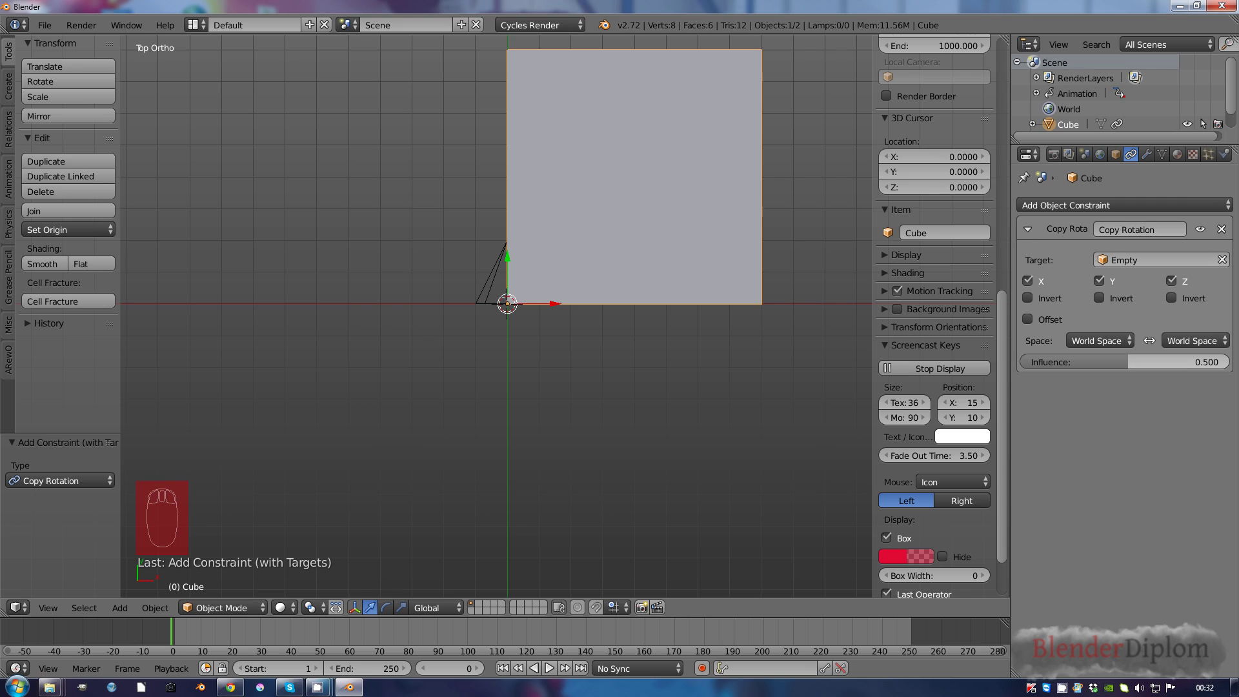
- Rotate the cone-shaped empty by 60 degrees in the top view
{"action": "right_click", "coordinate": [489, 279]}
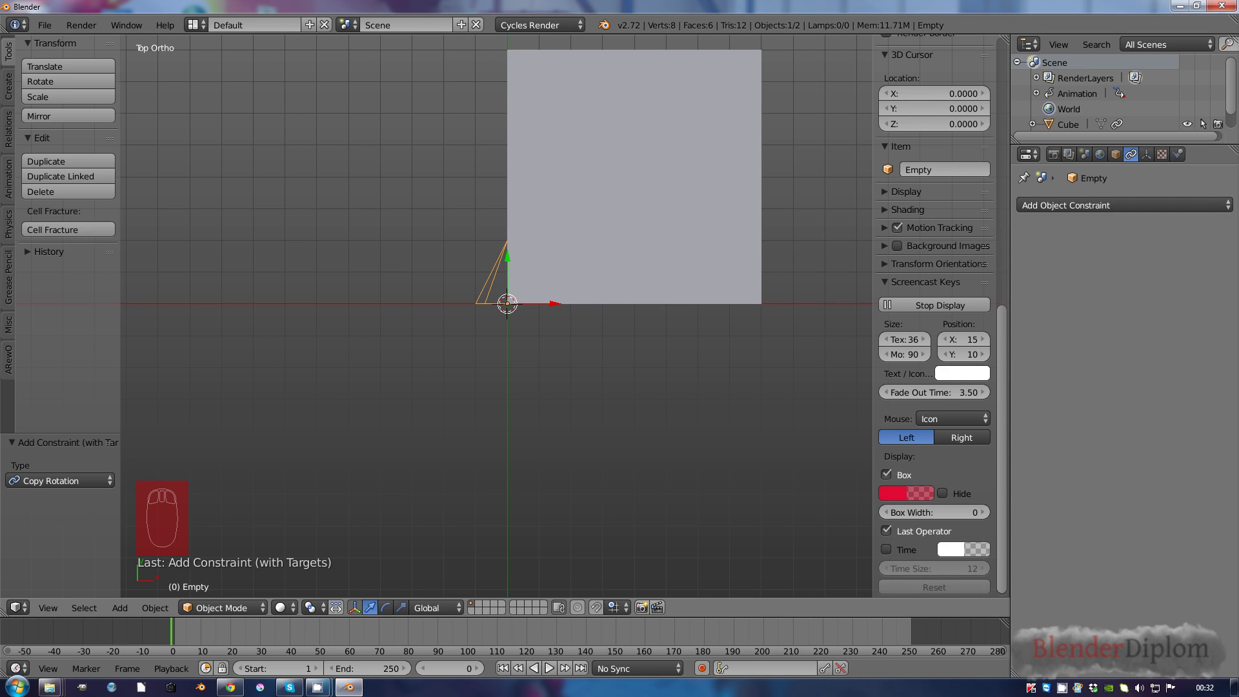
{"action": "type", "text": "r60"}
{"action": "key", "text": "Return"}
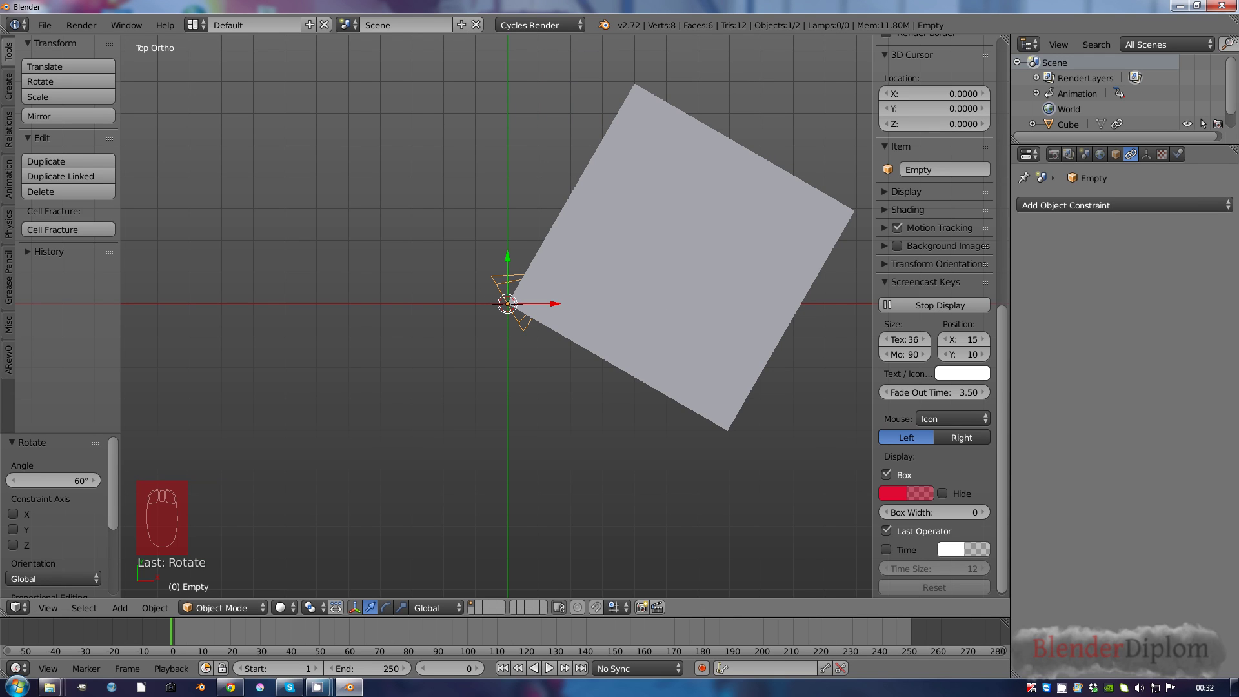
- Add a plane mesh at the 3D cursor
{"action": "key", "text": "shift+a"}
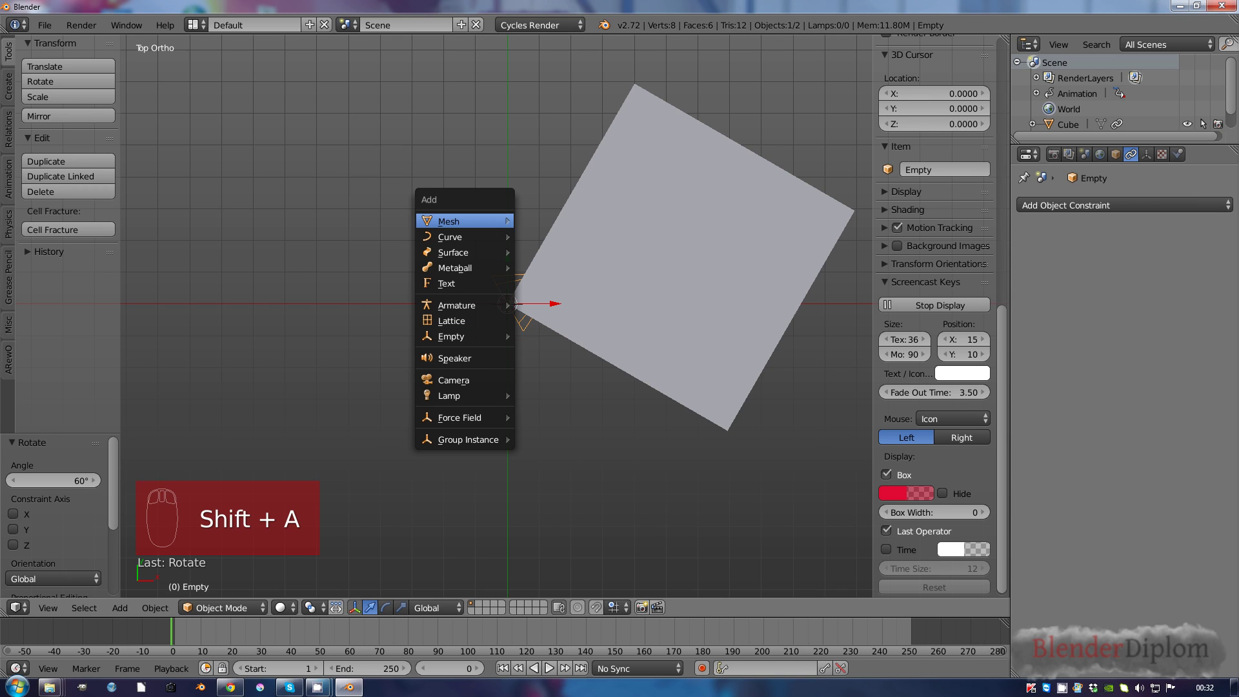
{"action": "mouse_move", "coordinate": [465, 221]}
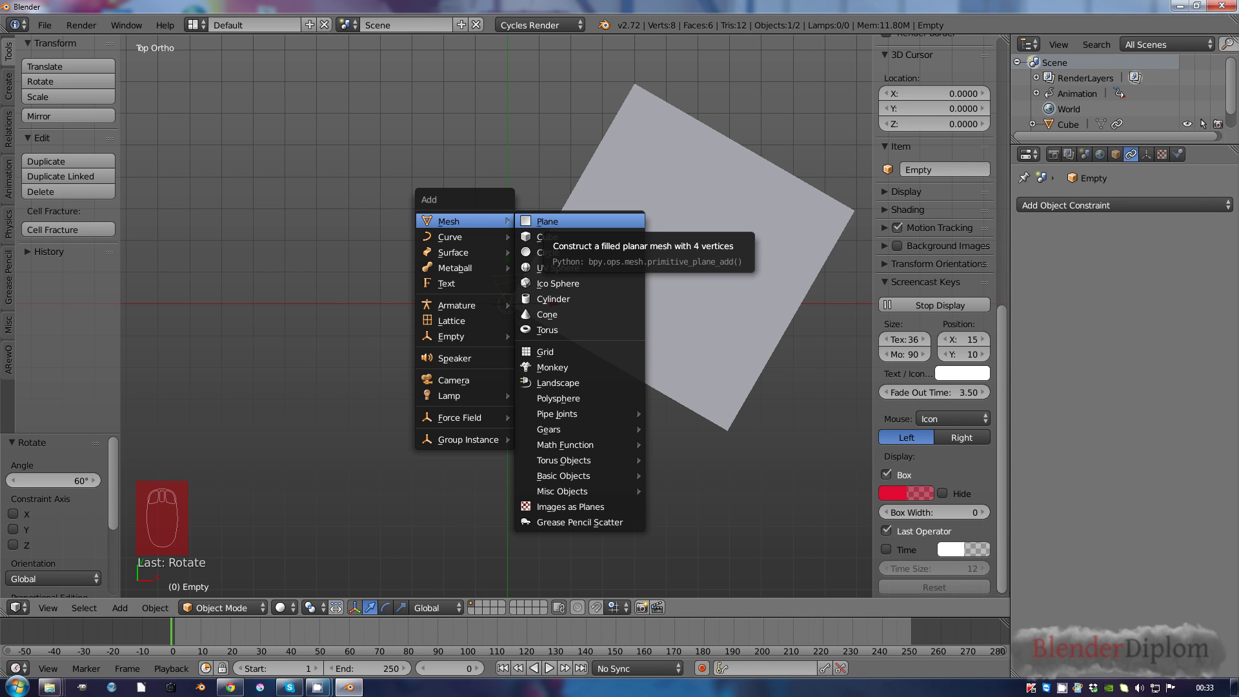
{"action": "left_click", "coordinate": [547, 222]}
{"action": "scroll", "coordinate": [497, 317], "scroll_direction": "up", "scroll_amount": 4}
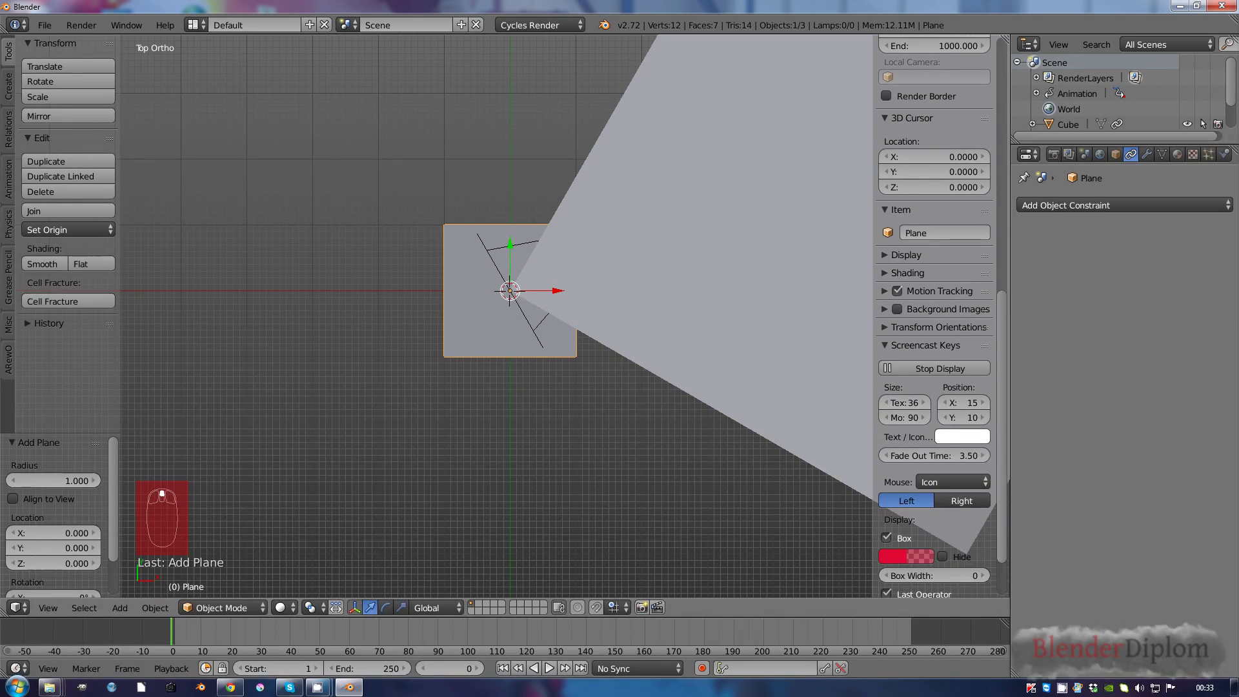
- In Edit Mode, move the whole plane mesh 1 unit along X and 1 unit along Y
{"action": "key", "text": "Tab"}
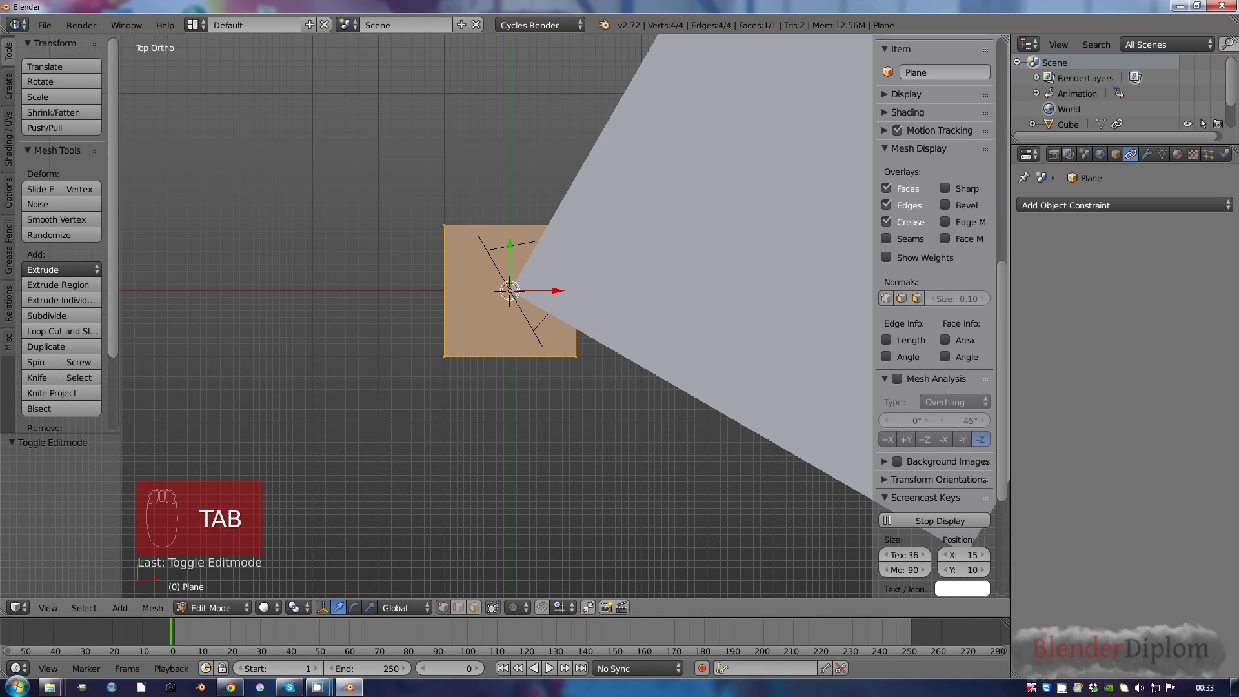
{"action": "key", "text": "g"}
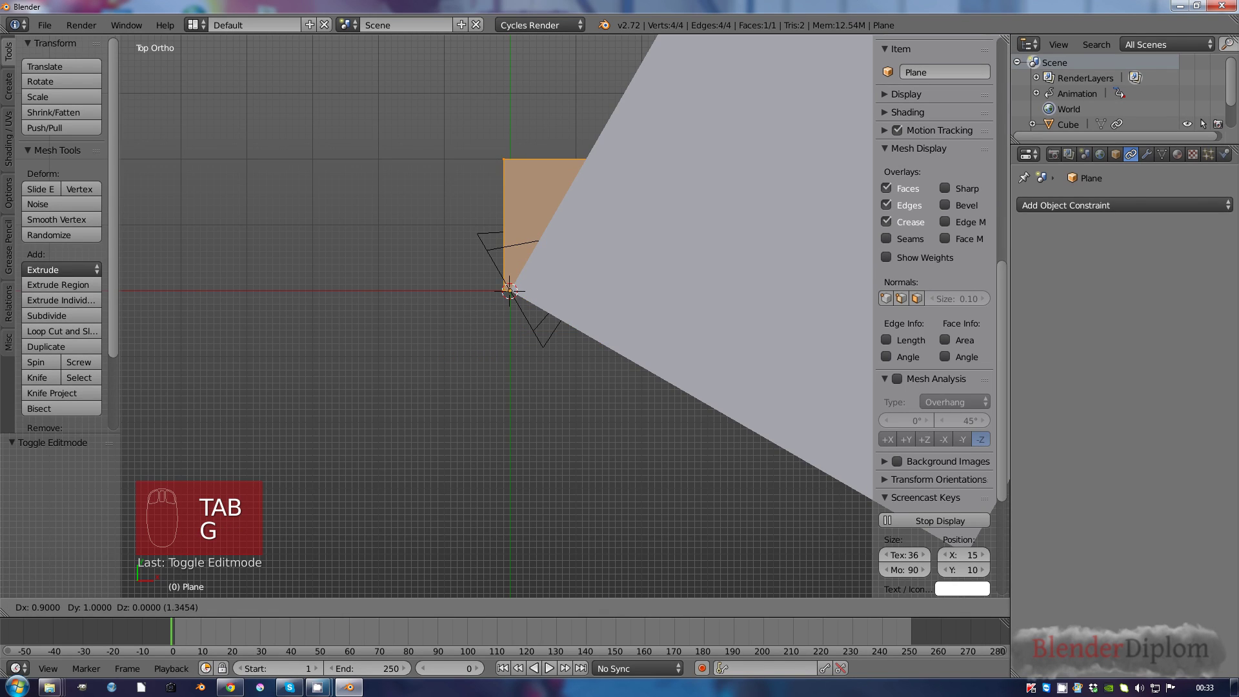
{"action": "left_click", "coordinate": [549, 292]}
- In wireframe display and edge select mode, move the plane's outer vertical edge -1 unit along X
{"action": "key", "text": "z"}
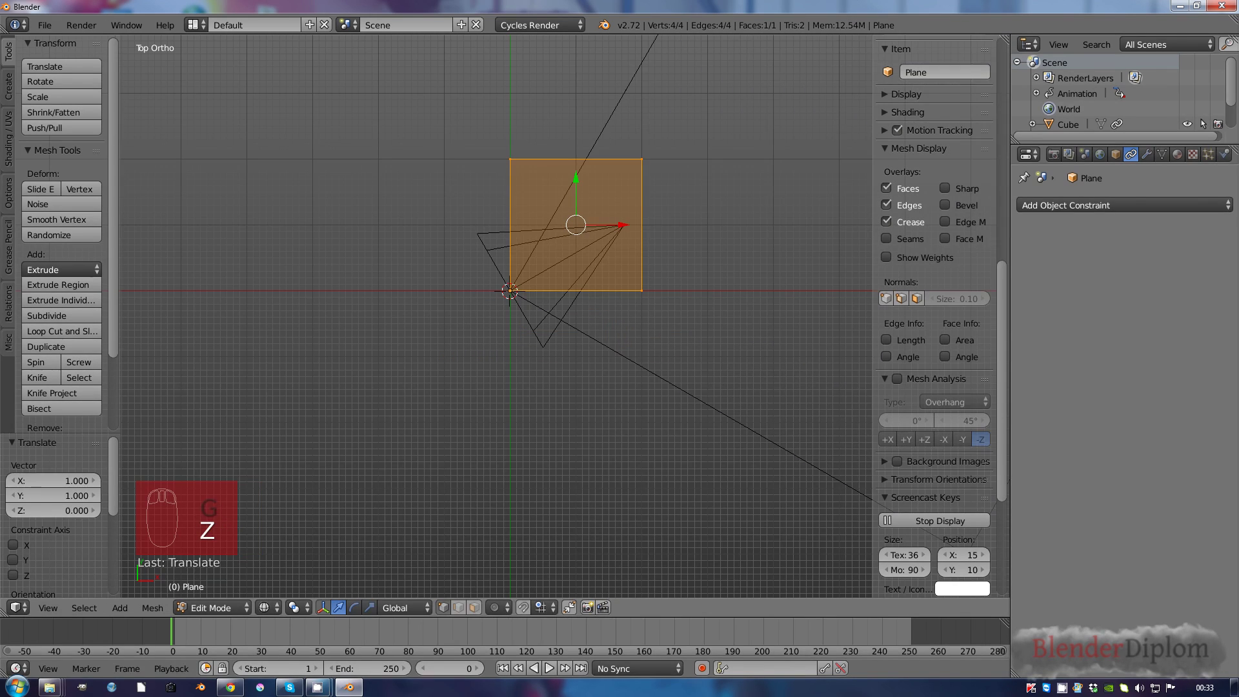
{"action": "key", "text": "ctrl+Tab"}
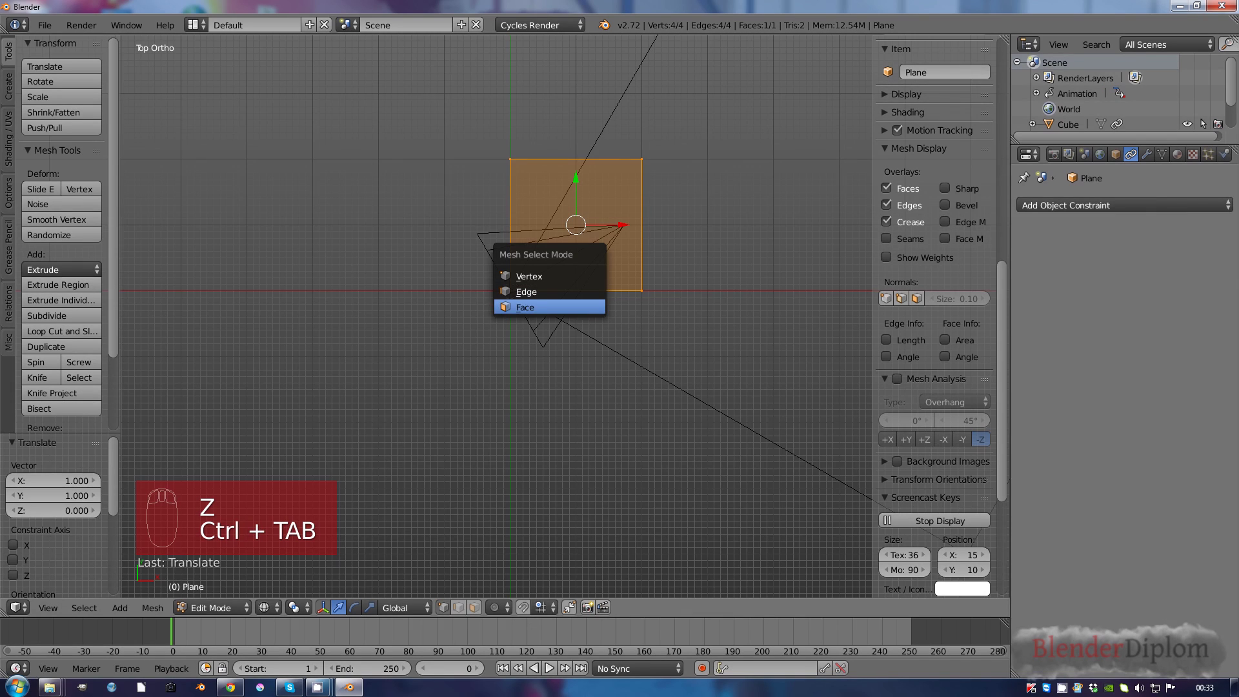
{"action": "left_click", "coordinate": [526, 307]}
{"action": "key", "text": "ctrl+Tab"}
{"action": "left_click", "coordinate": [526, 261]}
{"action": "right_click", "coordinate": [642, 225]}
{"action": "scroll", "coordinate": [643, 225], "scroll_direction": "down", "scroll_amount": 5}
{"action": "scroll", "coordinate": [642, 225], "scroll_direction": "up", "scroll_amount": 5}
{"action": "key", "text": "g"}
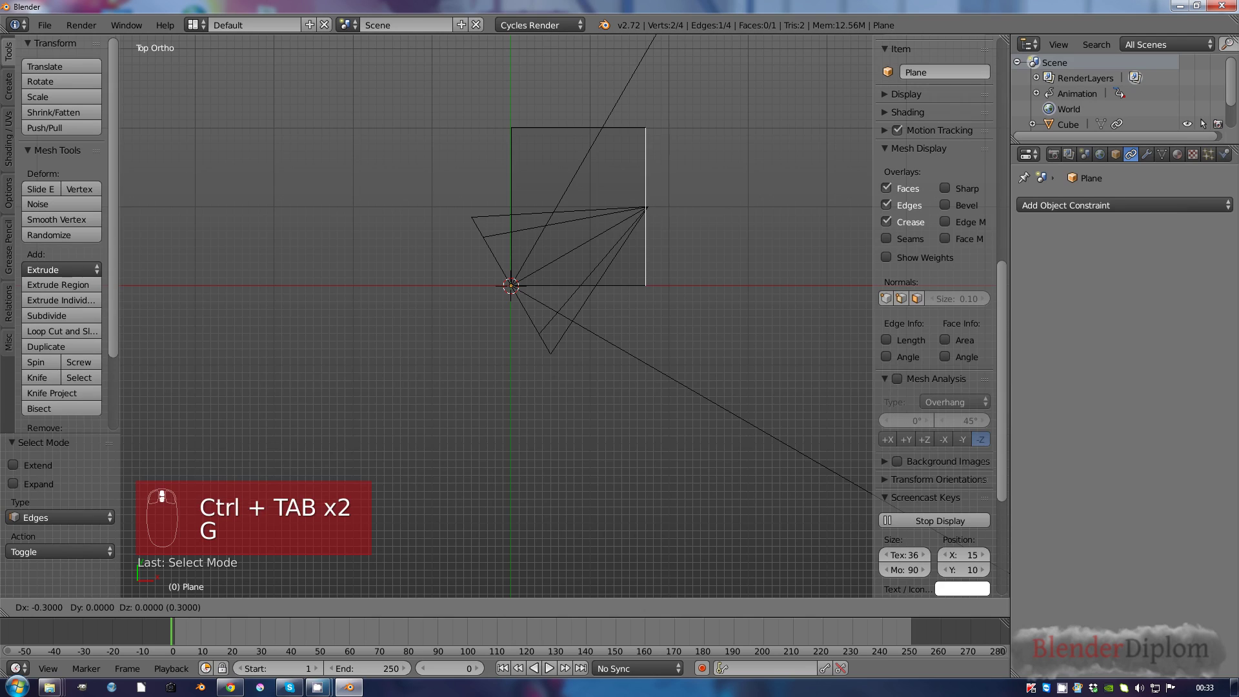
{"action": "left_click", "coordinate": [590, 213]}
- Extrude the plane's upper edge 5 units along Y and return to Object Mode
{"action": "scroll", "coordinate": [590, 213], "scroll_direction": "down", "scroll_amount": 5}
{"action": "right_click", "coordinate": [523, 240]}
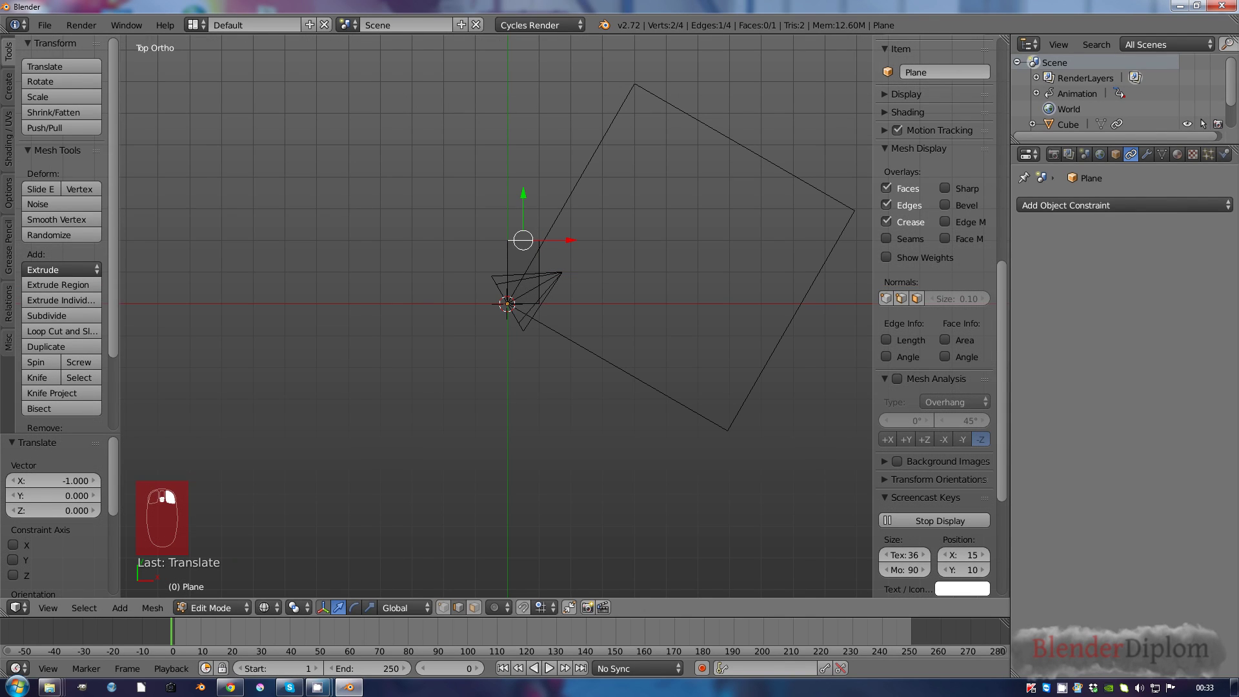
{"action": "key", "text": "e"}
{"action": "left_click", "coordinate": [523, 83]}
{"action": "scroll", "coordinate": [523, 83], "scroll_direction": "down", "scroll_amount": 3}
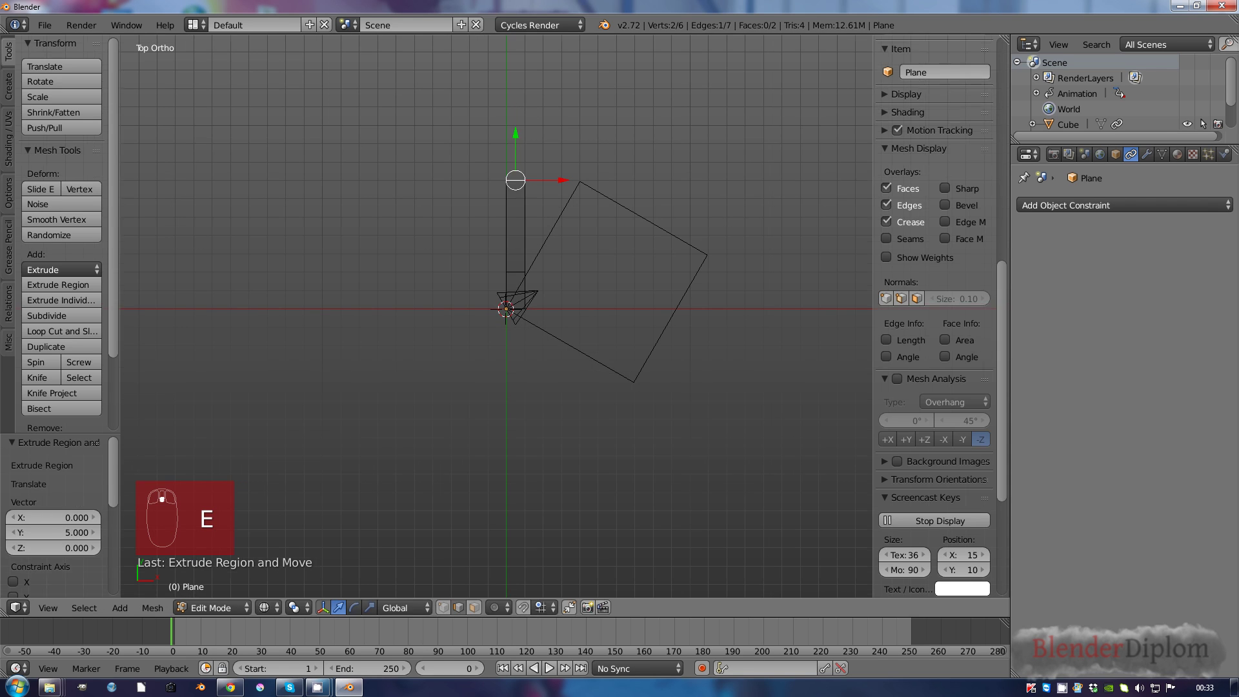
{"action": "key", "text": "Tab"}
{"action": "scroll", "coordinate": [506, 309], "scroll_direction": "up", "scroll_amount": 4}
{"action": "scroll", "coordinate": [507, 308], "scroll_direction": "down", "scroll_amount": 3}
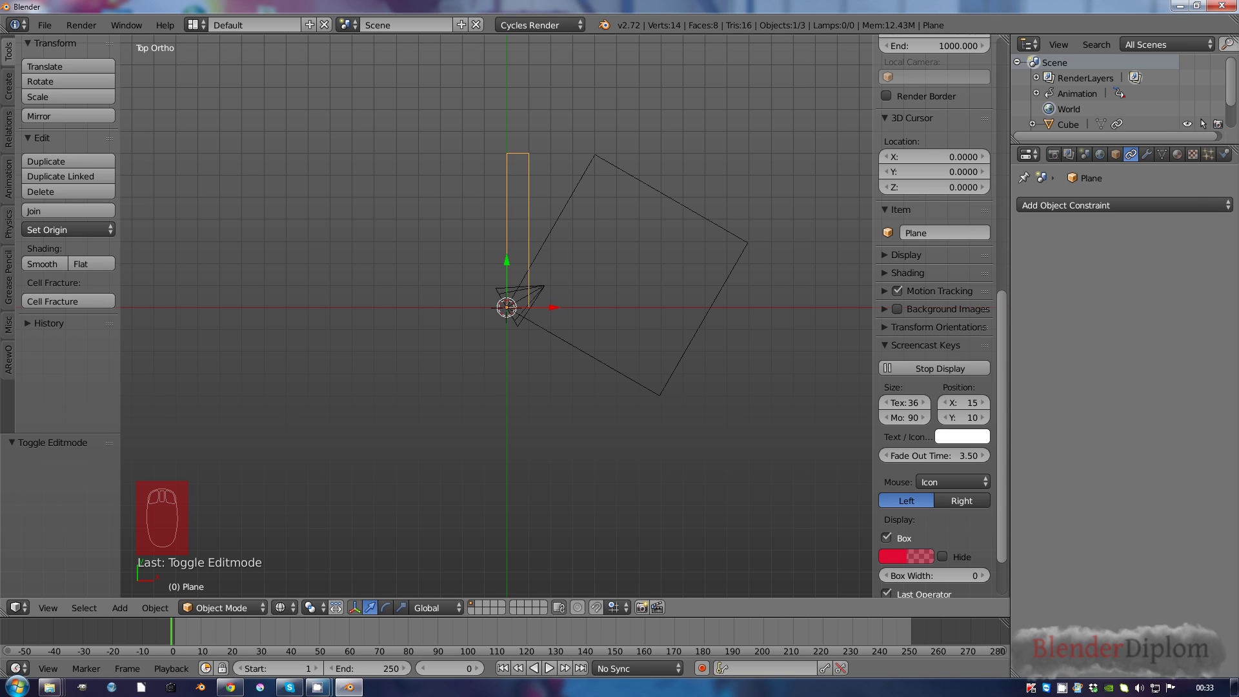
- Add a Boolean modifier to the plane with Cube as its object
{"action": "left_click", "coordinate": [1146, 155]}
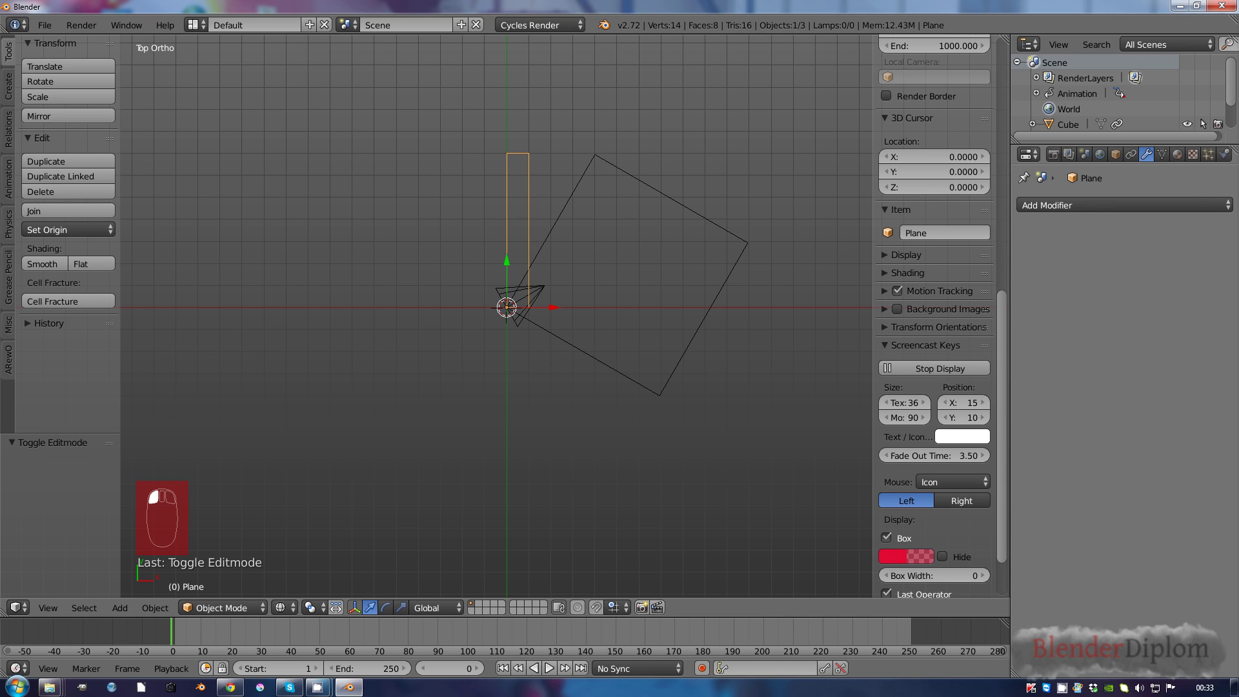
{"action": "left_click", "coordinate": [1123, 205]}
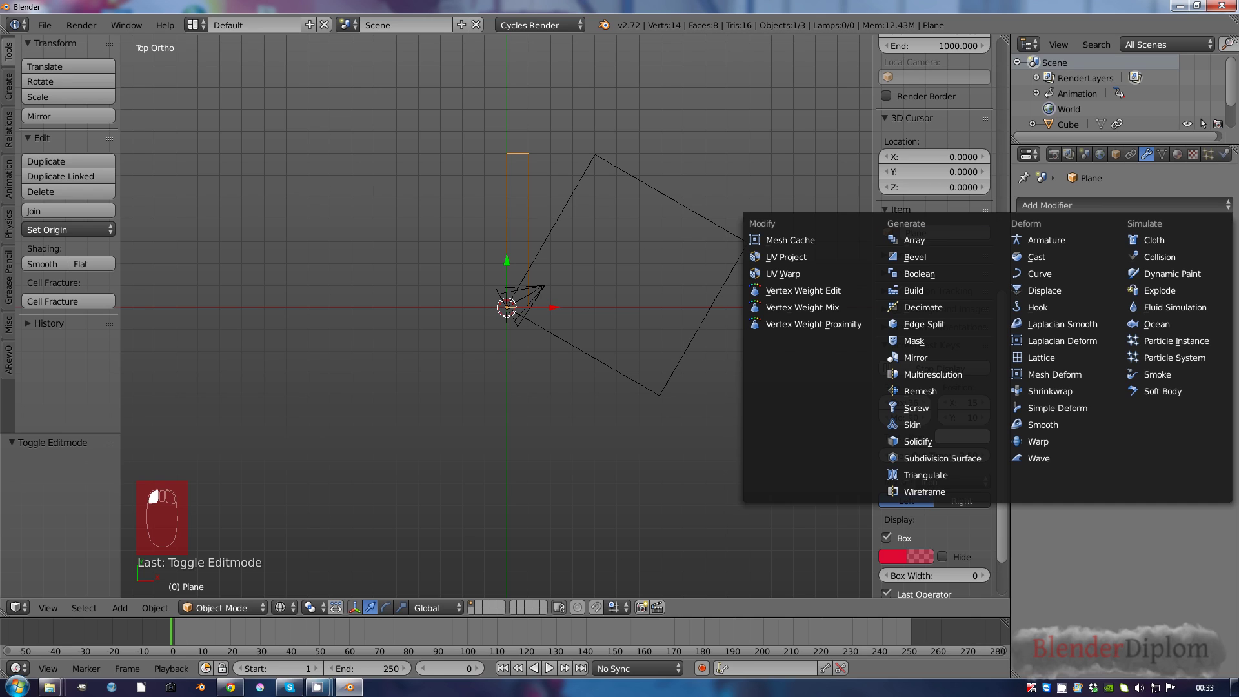
{"action": "left_click", "coordinate": [920, 274]}
{"action": "left_click", "coordinate": [1180, 293]}
{"action": "left_click", "coordinate": [1097, 312]}
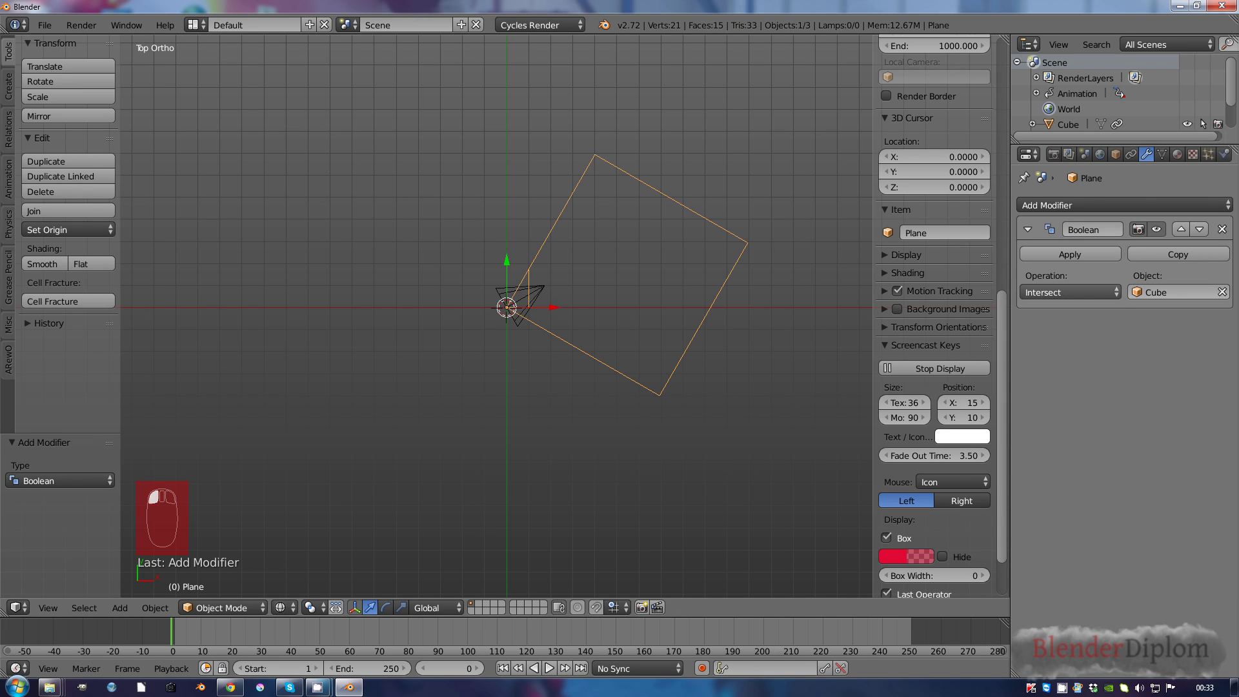
- Change the operation of the plane's Boolean modifier to Union
{"action": "left_click", "coordinate": [1070, 292]}
{"action": "left_click", "coordinate": [1046, 241]}
{"action": "left_click", "coordinate": [1069, 292]}
{"action": "left_click", "coordinate": [1037, 258]}
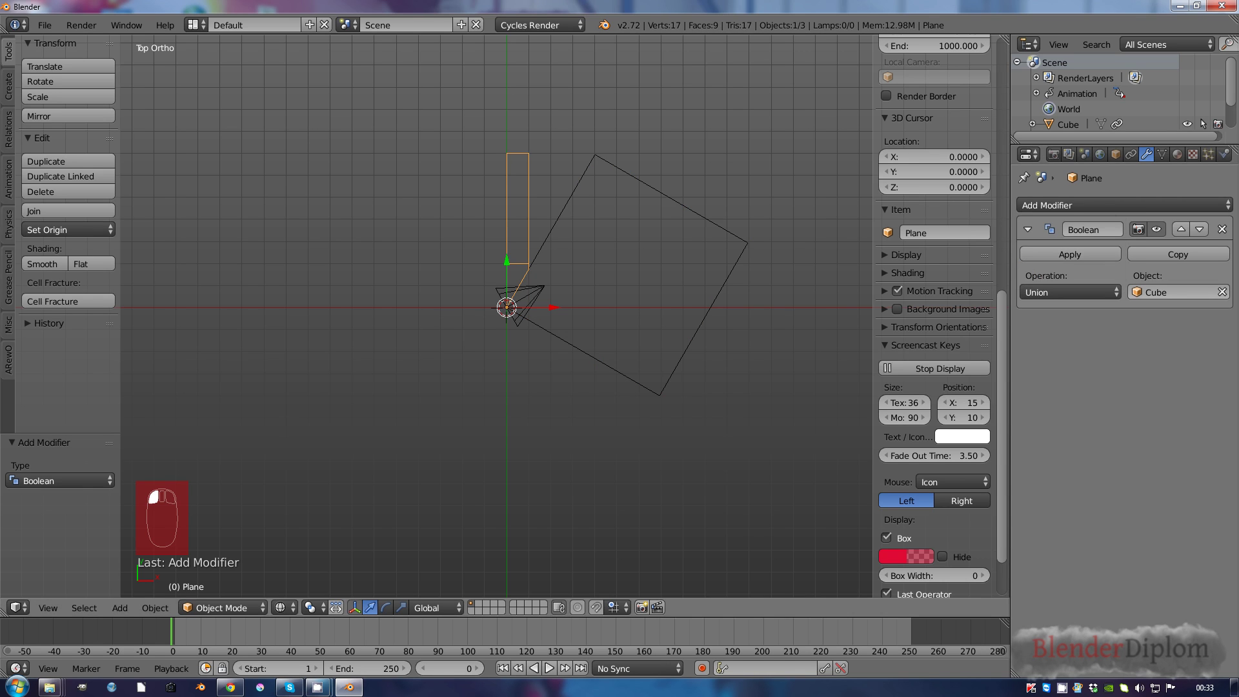
- Add a Mirror modifier on the X axis below the Boolean and collapse its settings
{"action": "scroll", "coordinate": [507, 307], "scroll_direction": "up", "scroll_amount": 1}
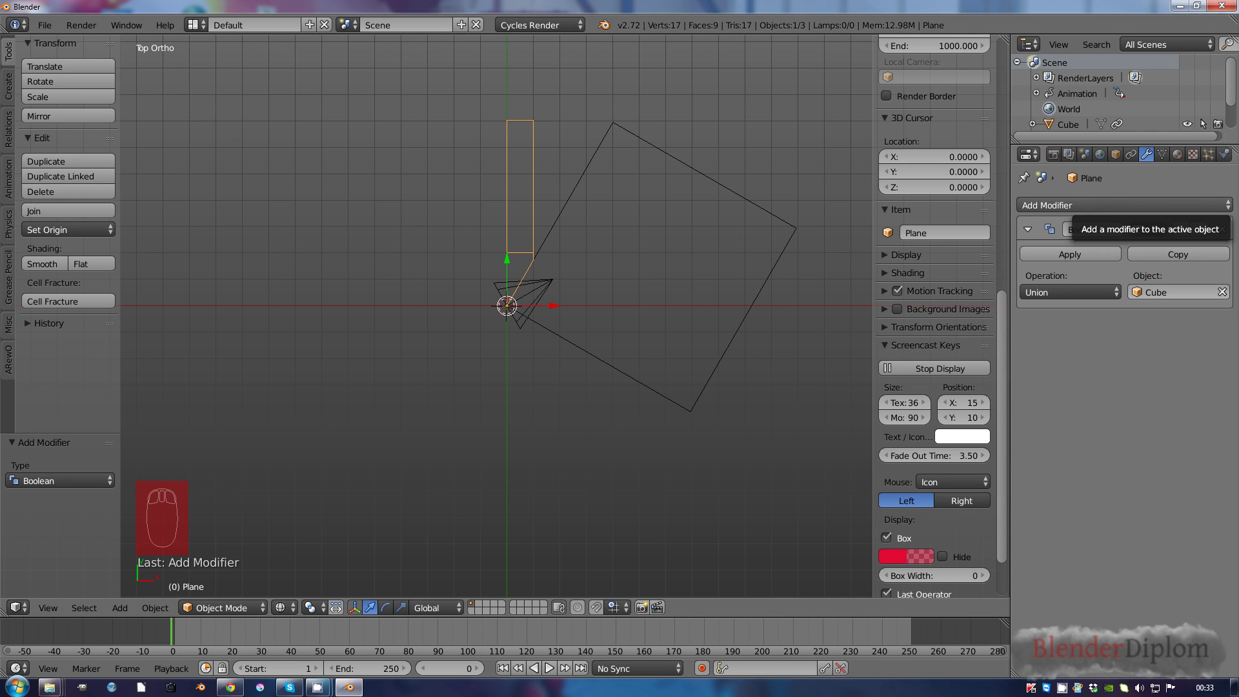
{"action": "left_click", "coordinate": [1084, 205]}
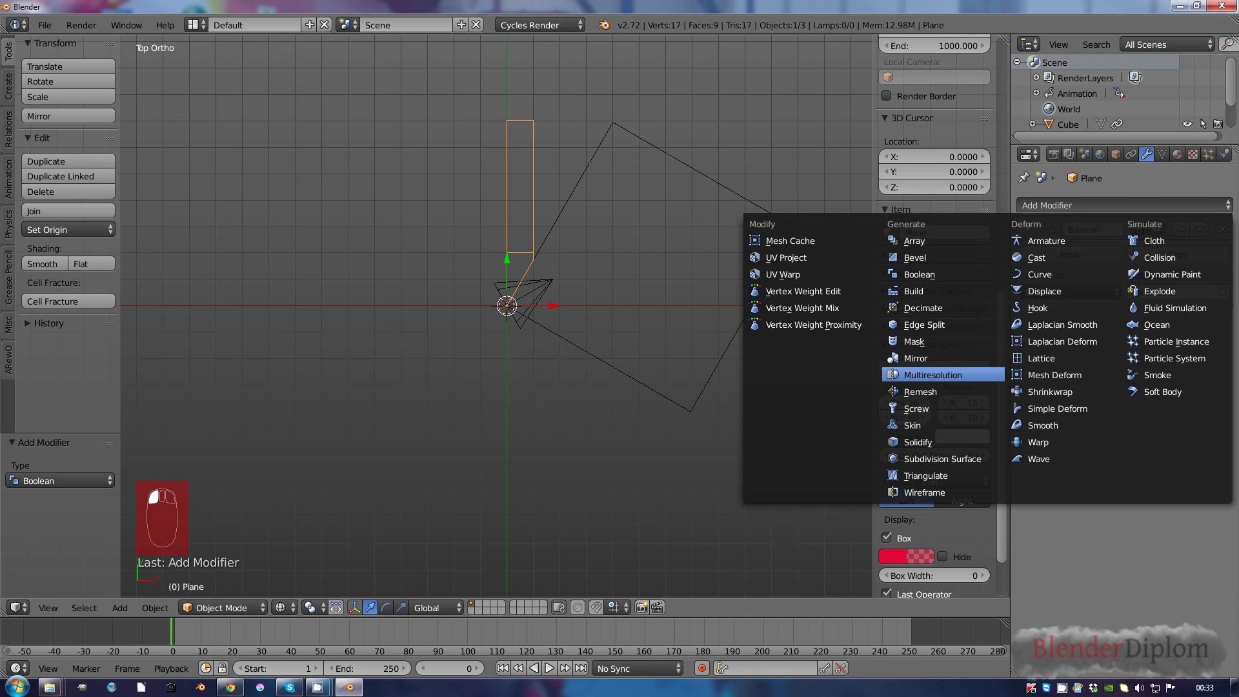
{"action": "left_click", "coordinate": [917, 358]}
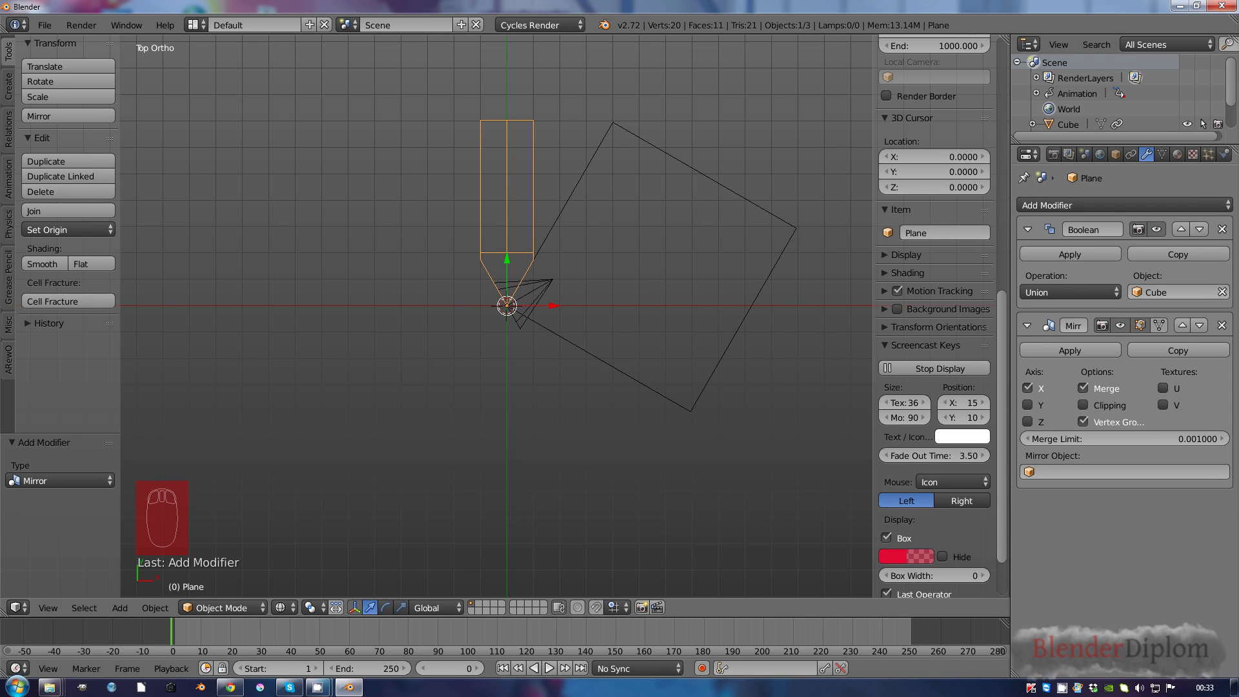
{"action": "left_click", "coordinate": [1027, 325]}
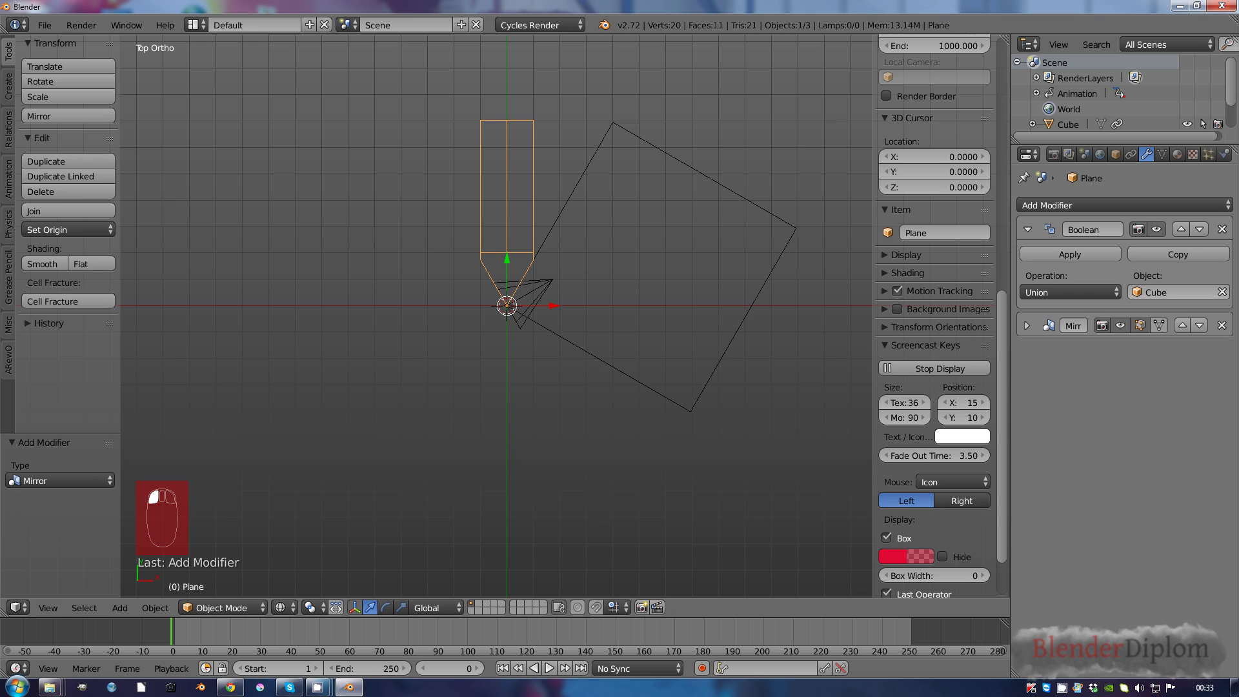
- Add an Array modifier to the plane with a fixed count of 6
{"action": "left_click", "coordinate": [1097, 205]}
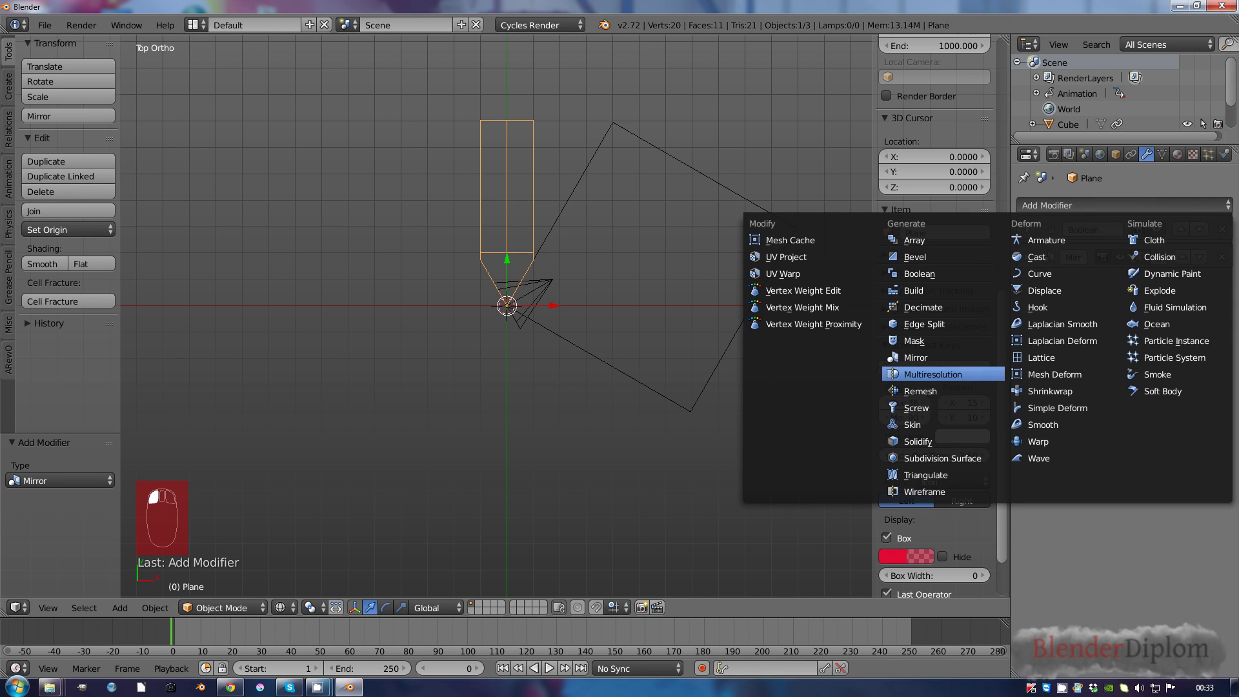
{"action": "left_click", "coordinate": [915, 240]}
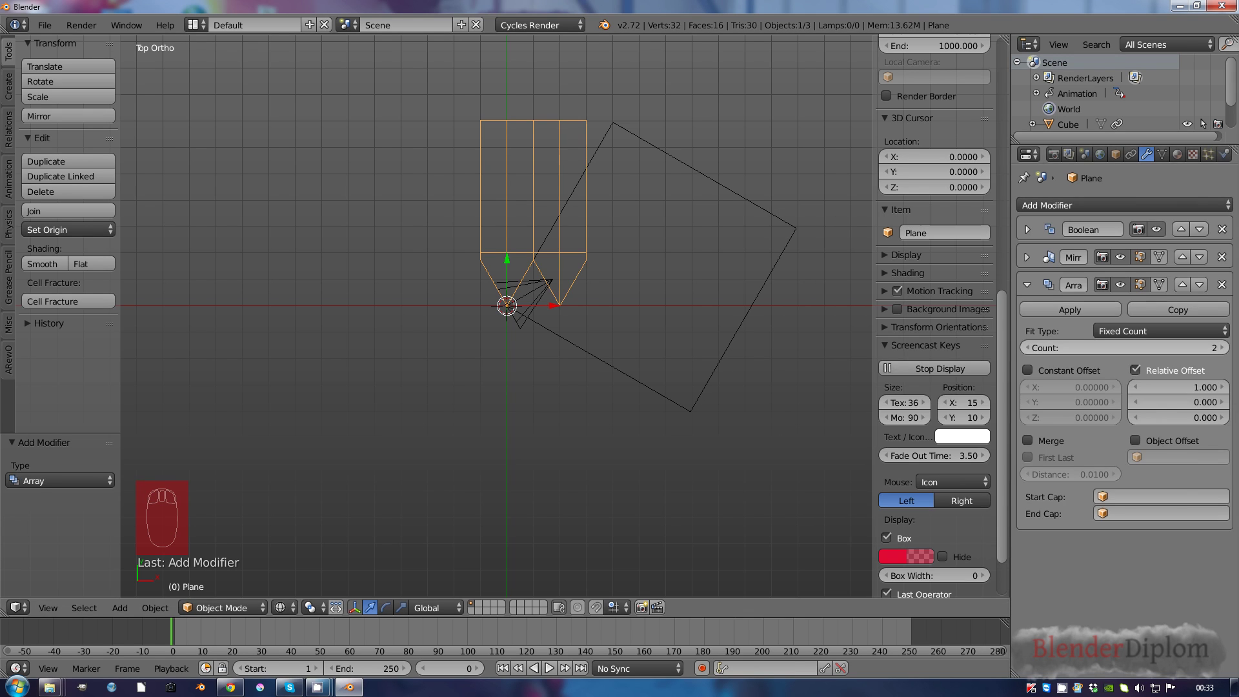
{"action": "left_click_drag", "start_coordinate": [1123, 347], "coordinate": [1175, 348]}
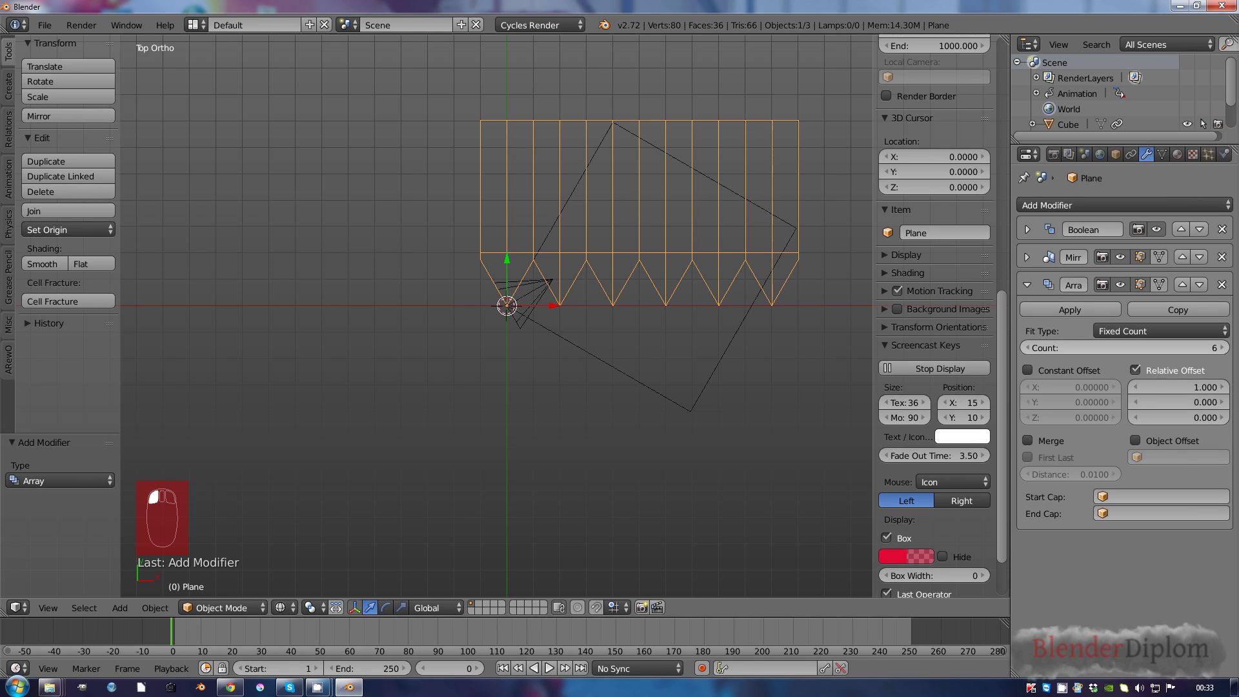
- Replace the Array modifier's Relative Offset with an Object Offset that uses the Empty
{"action": "left_click", "coordinate": [1135, 370]}
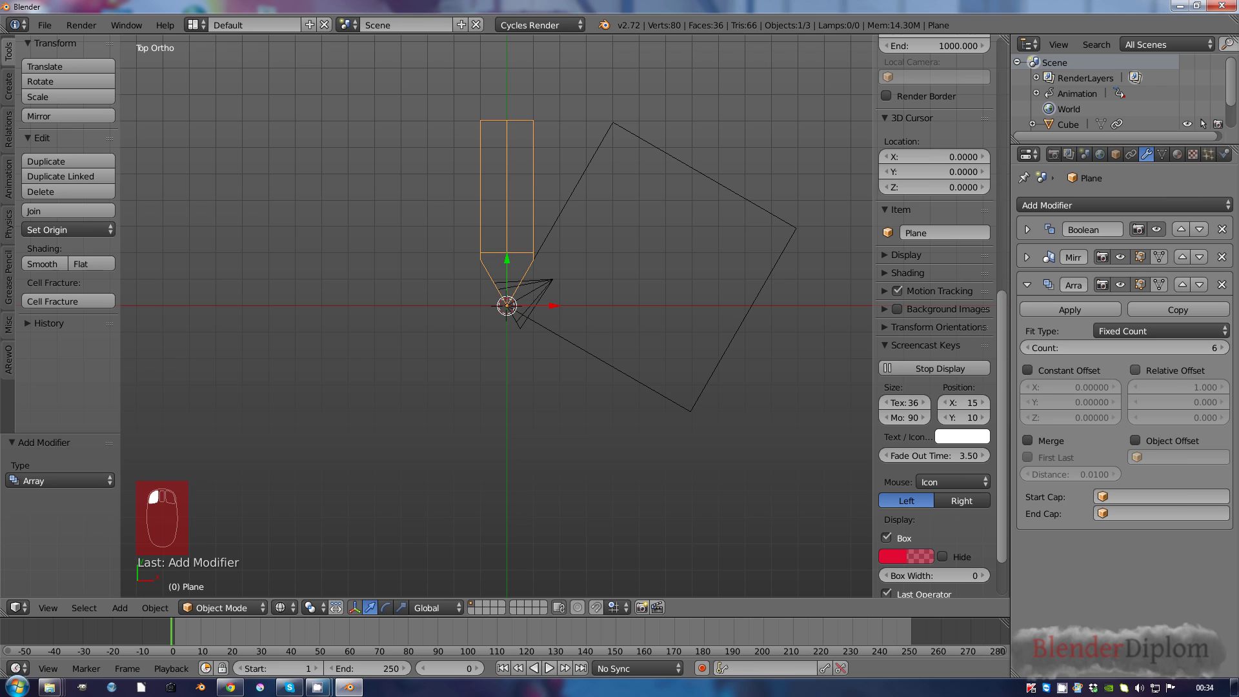
{"action": "left_click", "coordinate": [1135, 441]}
{"action": "left_click", "coordinate": [1180, 457]}
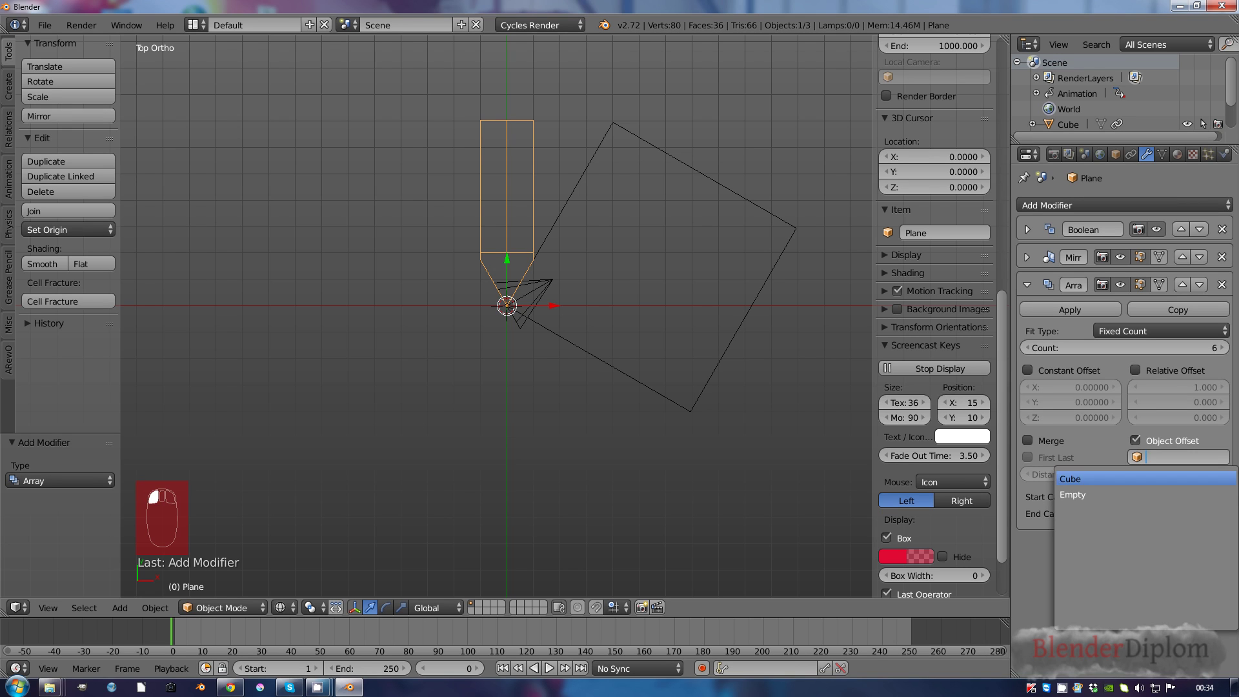
{"action": "left_click", "coordinate": [1073, 494]}
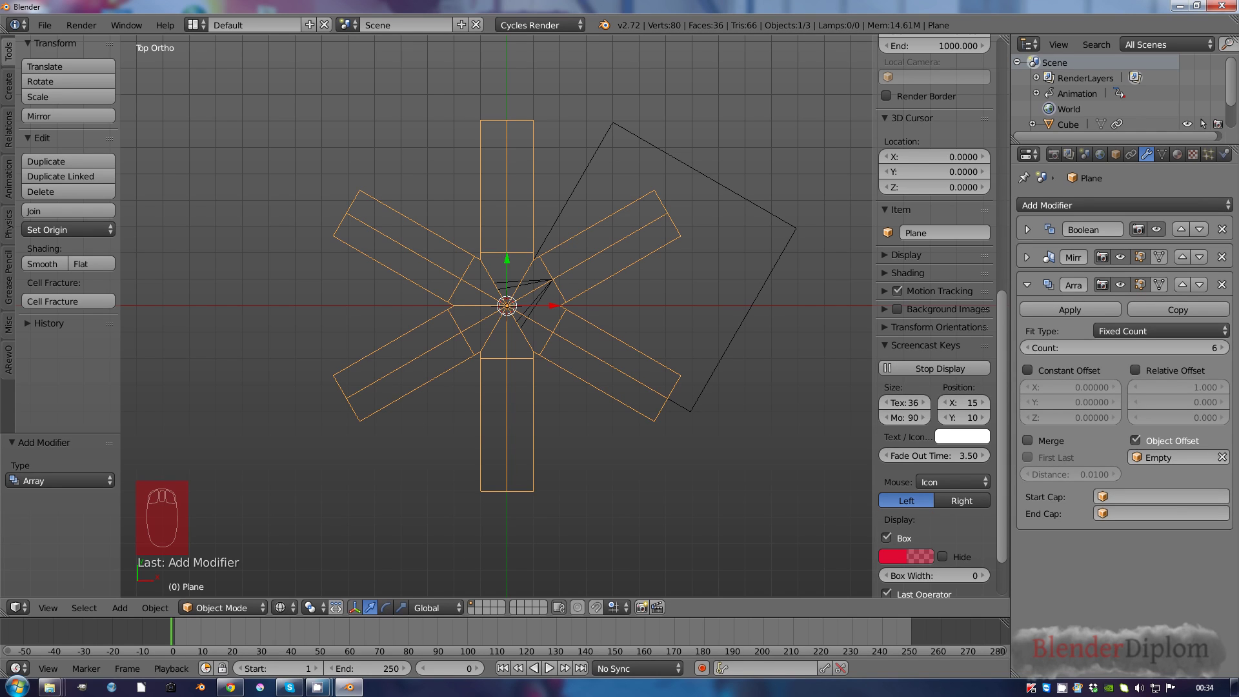
- Enable Merge and First Last on the plane's Array modifier, and collapse its settings
{"action": "left_click", "coordinate": [1028, 441]}
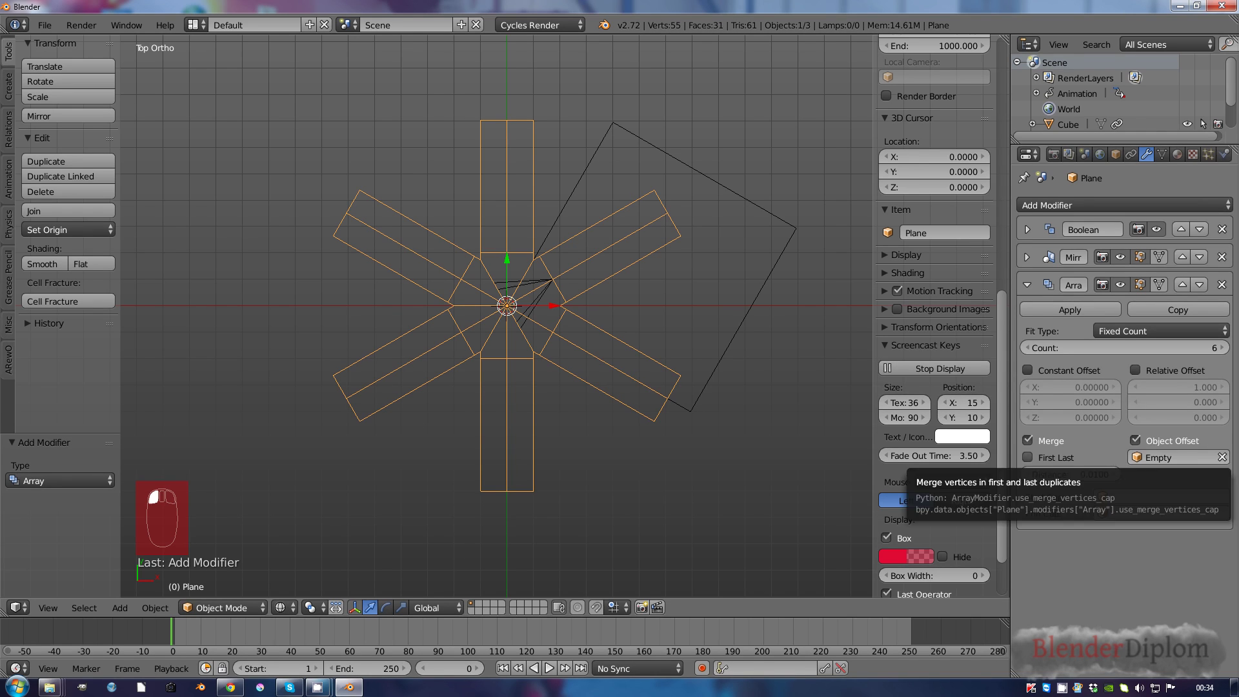
{"action": "left_click", "coordinate": [1027, 458]}
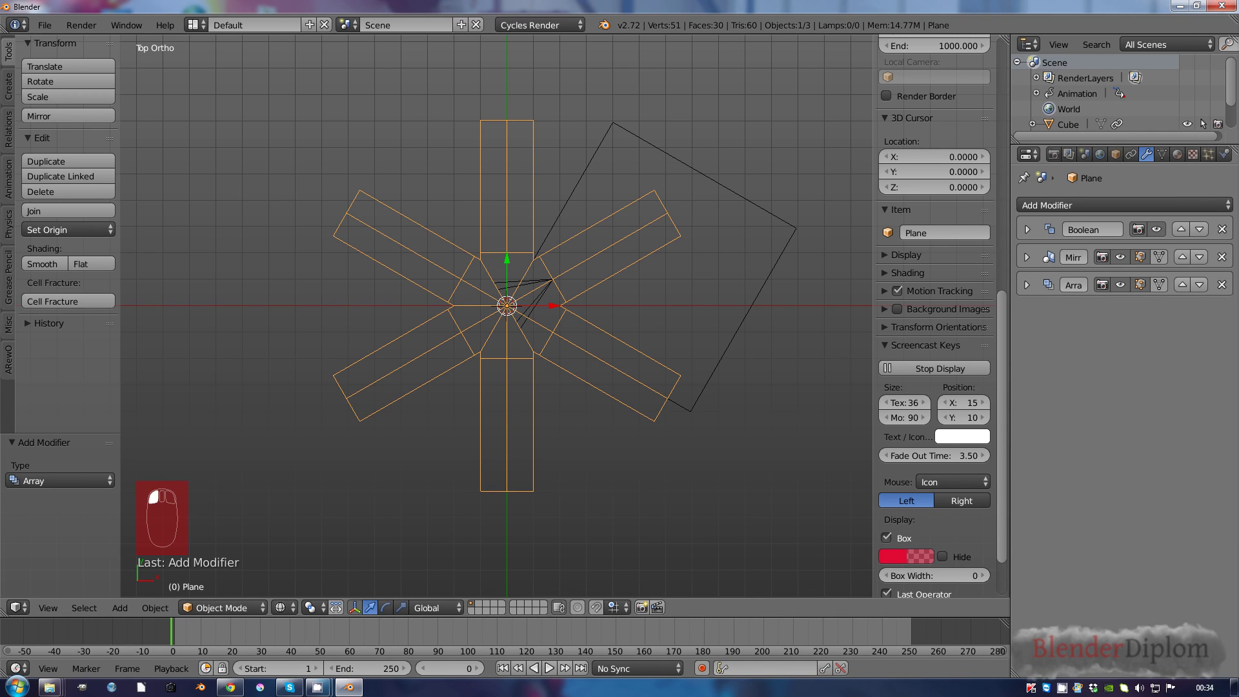
- Add a Solidify modifier to the plane with thickness 0.1 and offset 0, and collapse its settings
{"action": "left_click", "coordinate": [1058, 205]}
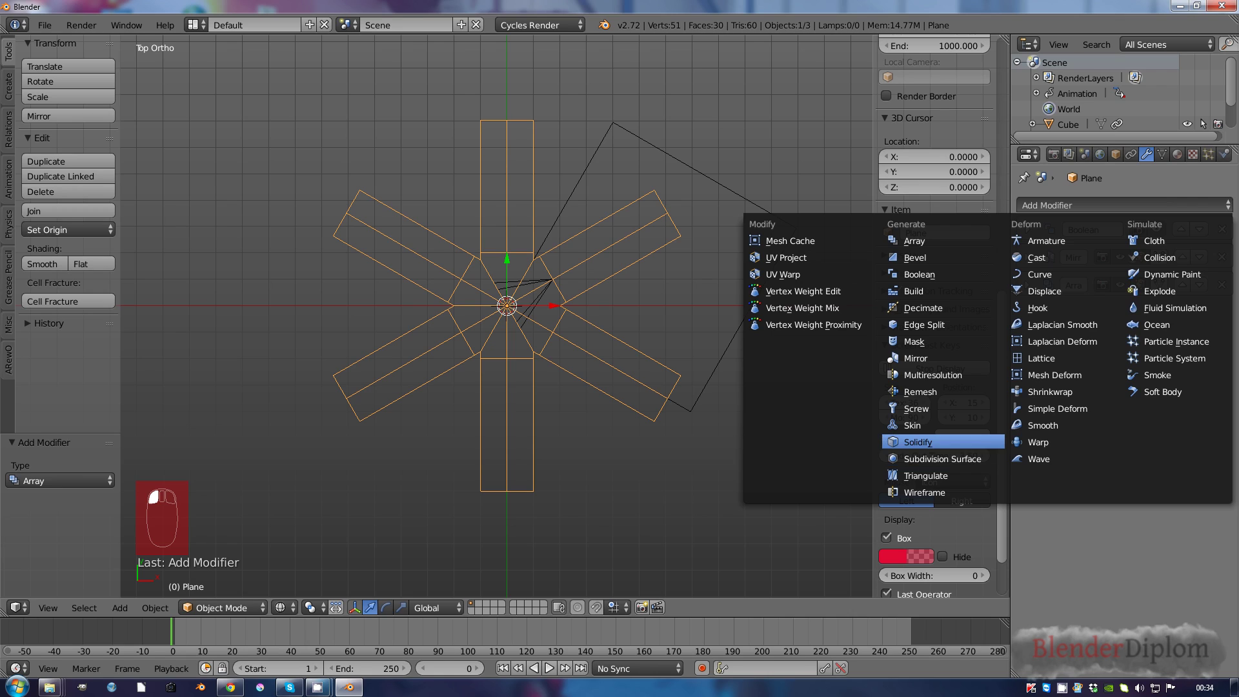
{"action": "left_click", "coordinate": [918, 443]}
{"action": "left_click", "coordinate": [1070, 359]}
{"action": "type", "text": "0.1"}
{"action": "key", "text": "Return"}
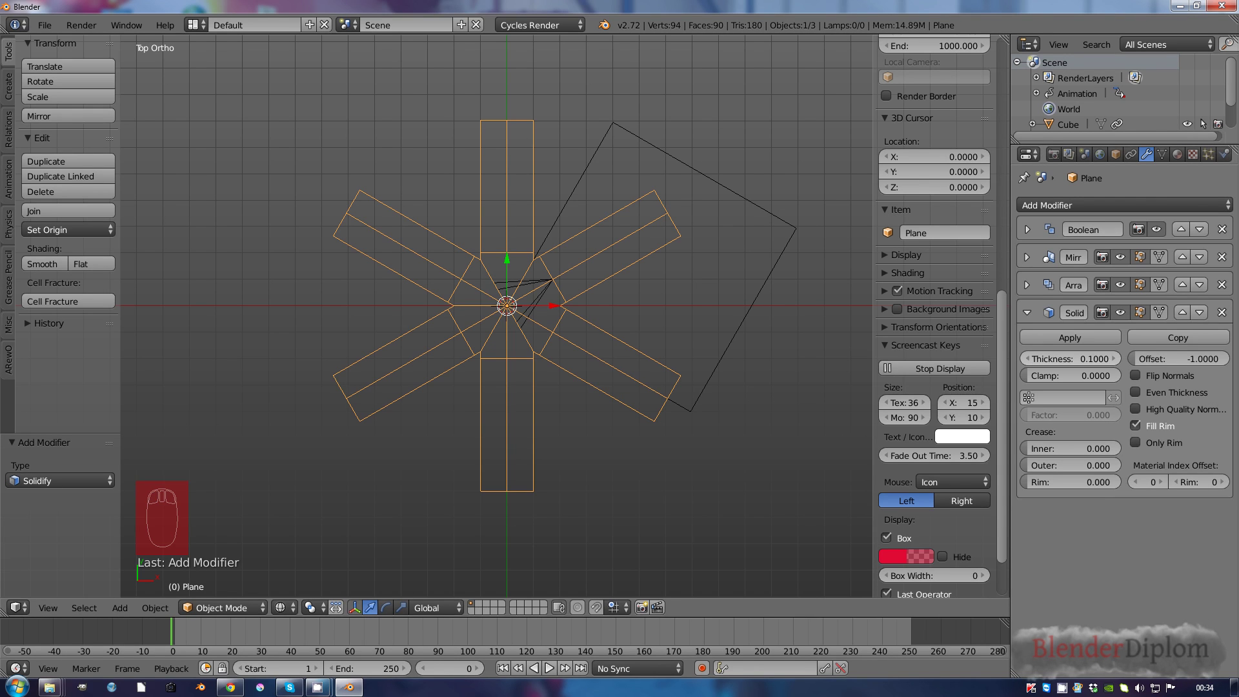
{"action": "left_click", "coordinate": [1179, 359]}
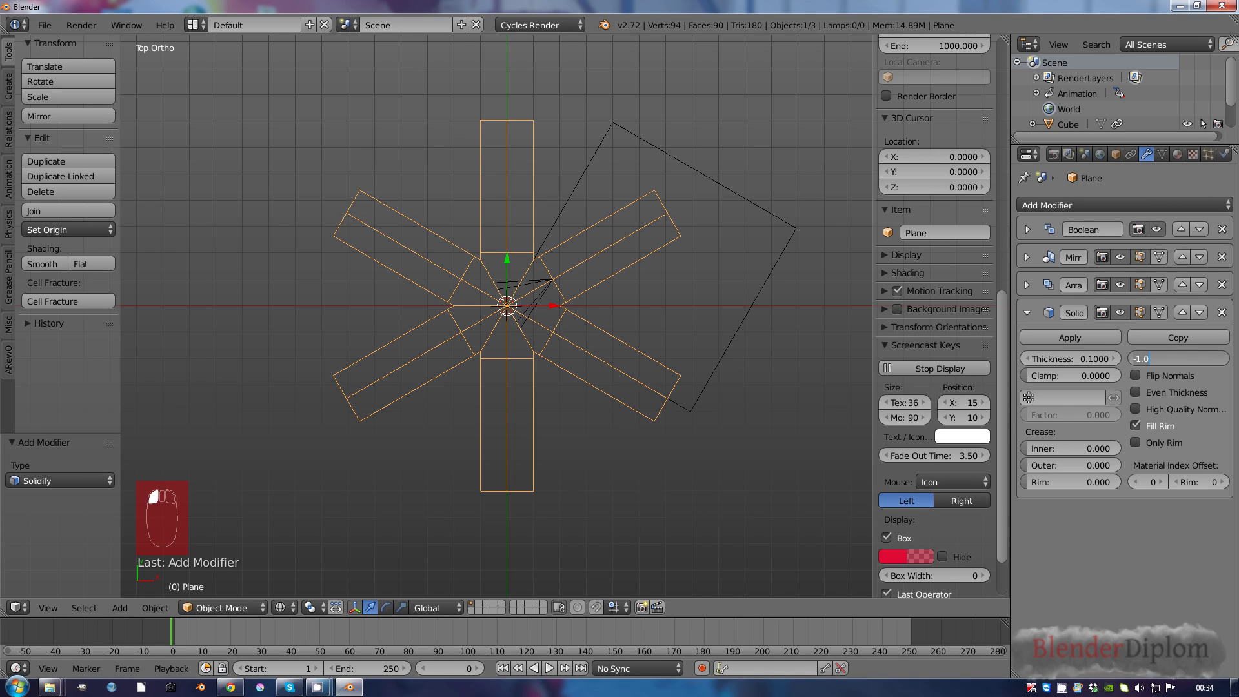
{"action": "type", "text": "0"}
{"action": "key", "text": "Return"}
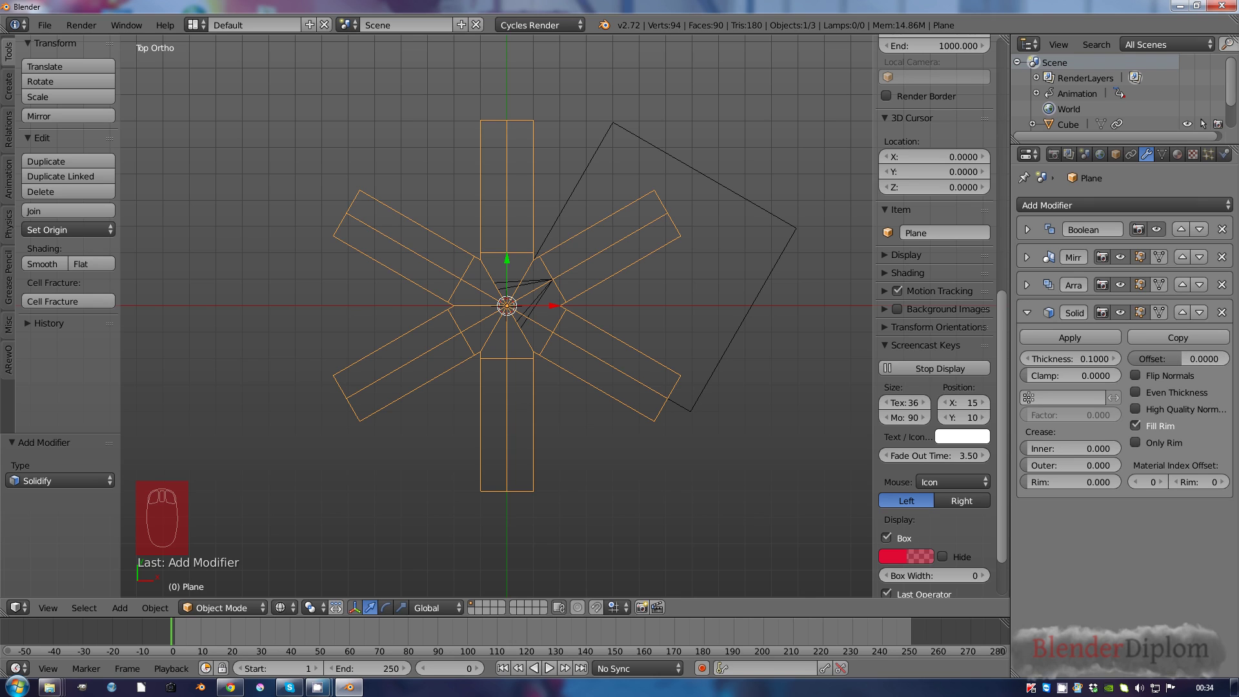
{"action": "left_click", "coordinate": [1026, 312]}
- Add a Bevel modifier to the plane, limited by Angle with 2 segments, and collapse its settings
{"action": "left_click", "coordinate": [1125, 205]}
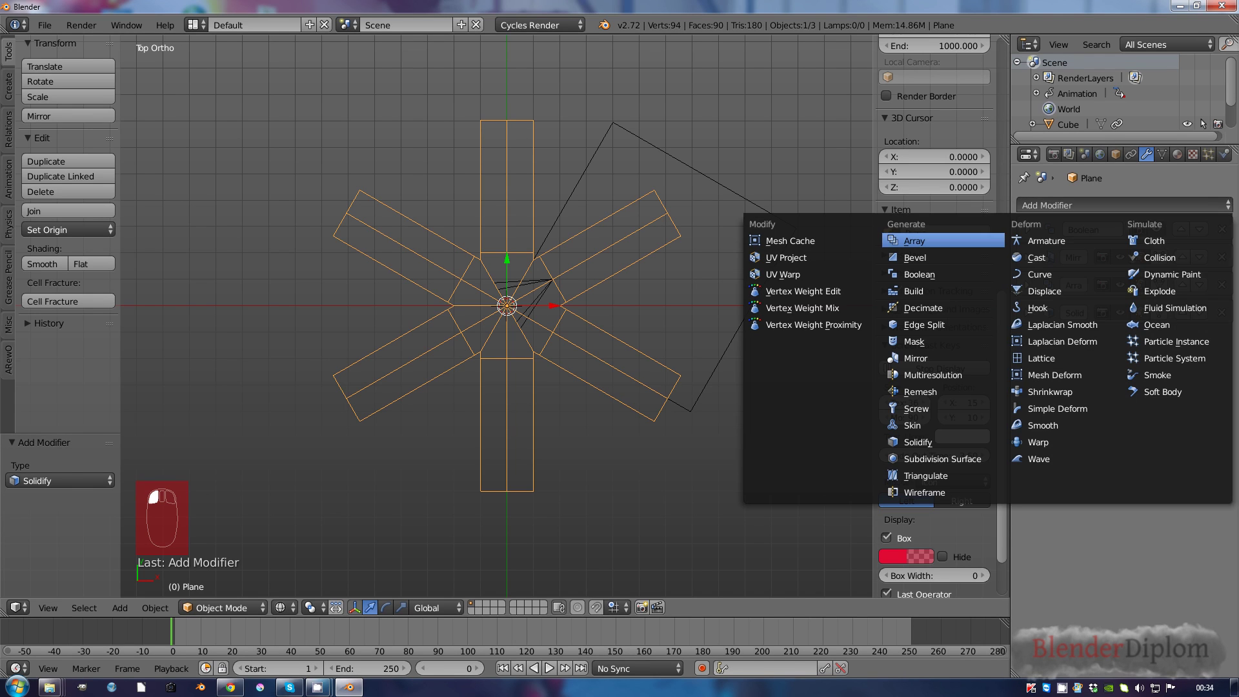
{"action": "left_click", "coordinate": [929, 258]}
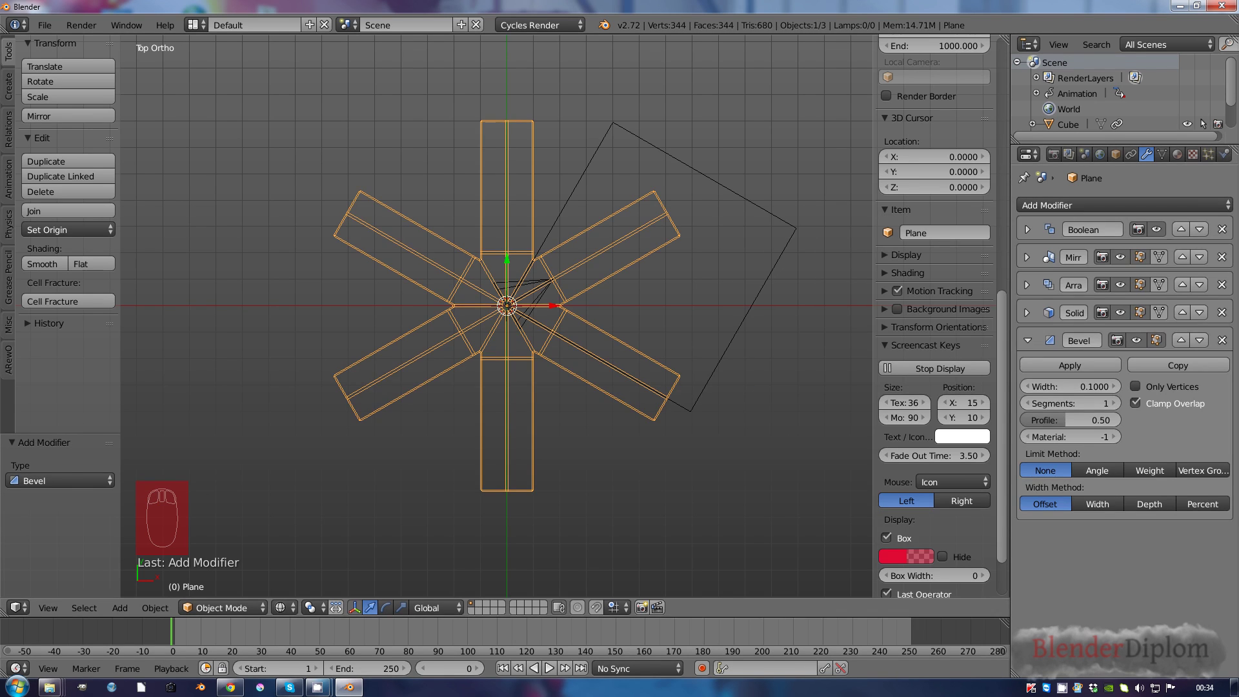
{"action": "left_click", "coordinate": [1097, 471]}
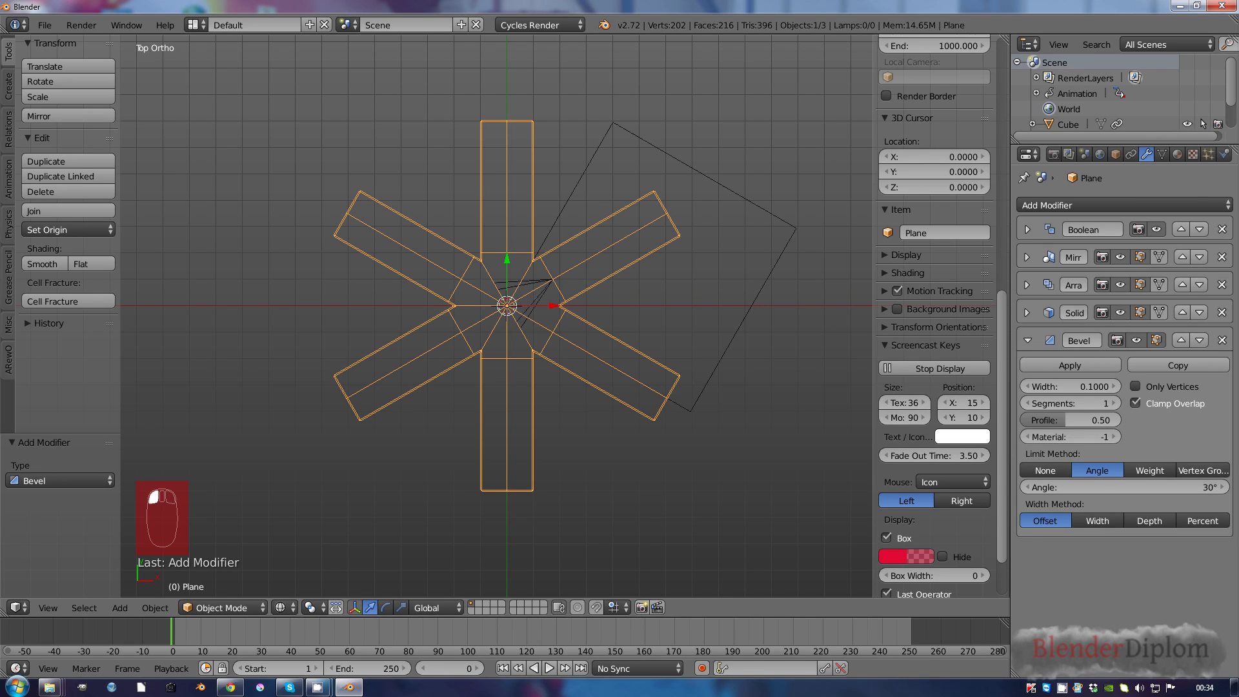
{"action": "left_click", "coordinate": [1114, 404]}
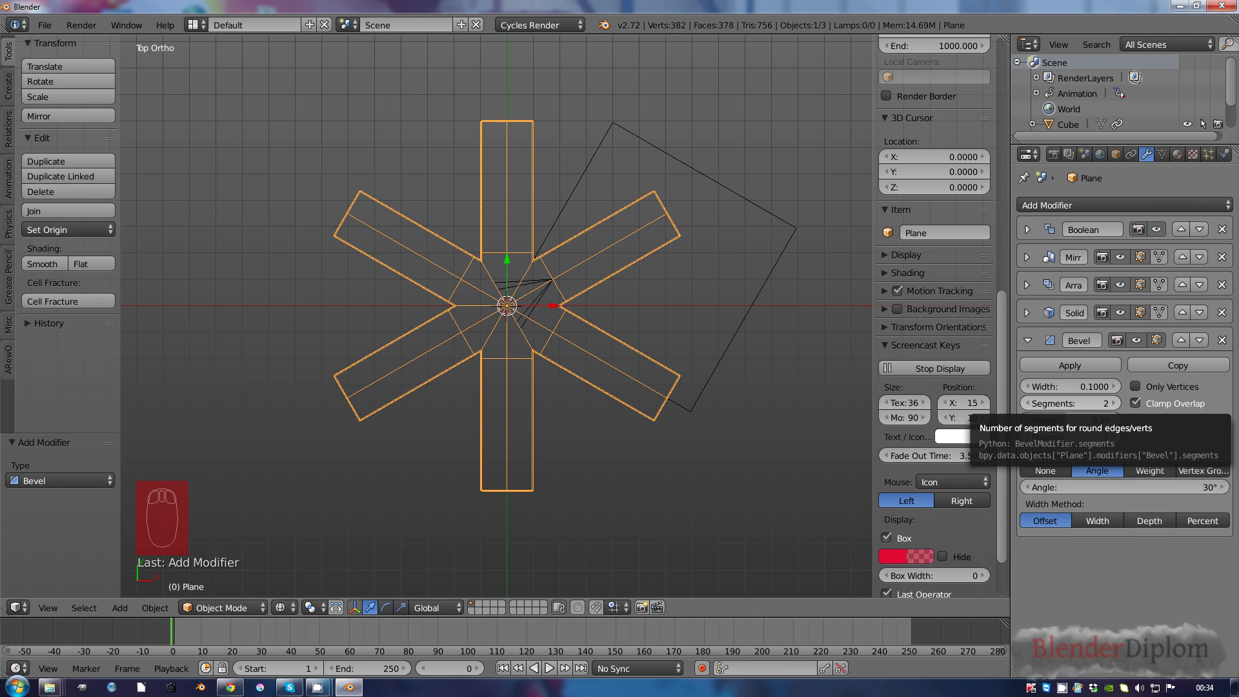
{"action": "left_click", "coordinate": [1028, 340]}
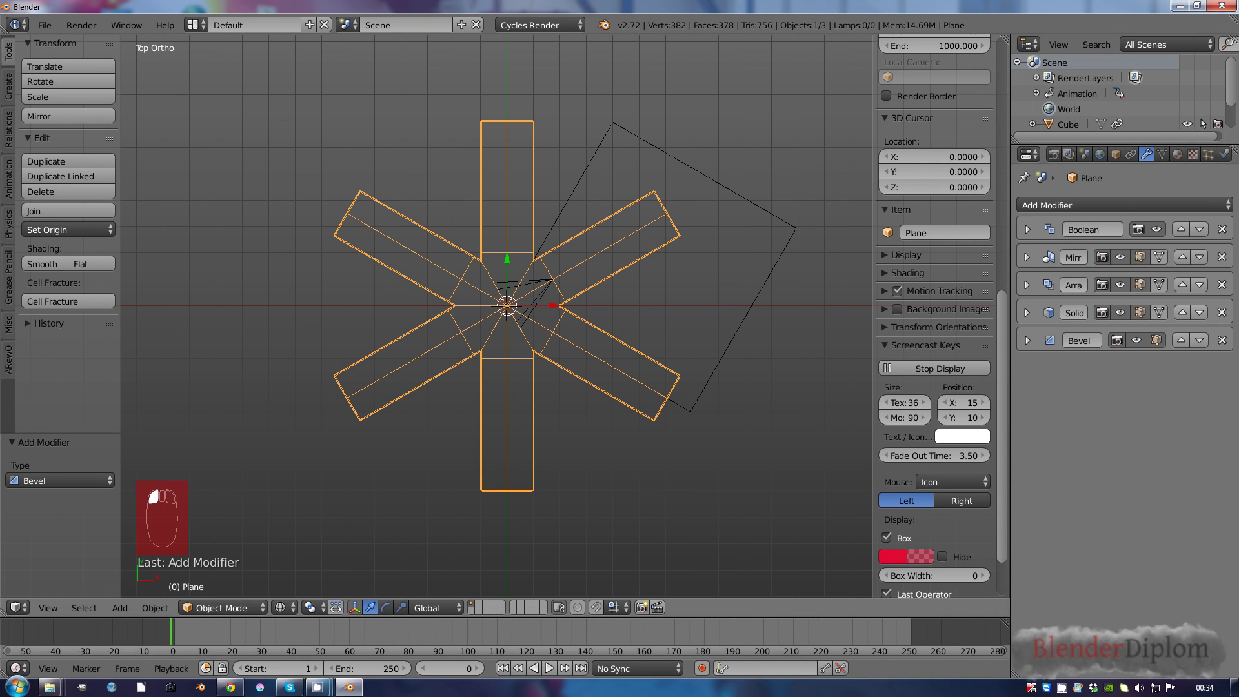
- Narrow the arm in Edit Mode by moving its two outer side edges -0.4 along X
{"action": "scroll", "coordinate": [497, 317], "scroll_direction": "up", "scroll_amount": 1}
{"action": "scroll", "coordinate": [497, 316], "scroll_direction": "up", "scroll_amount": 4}
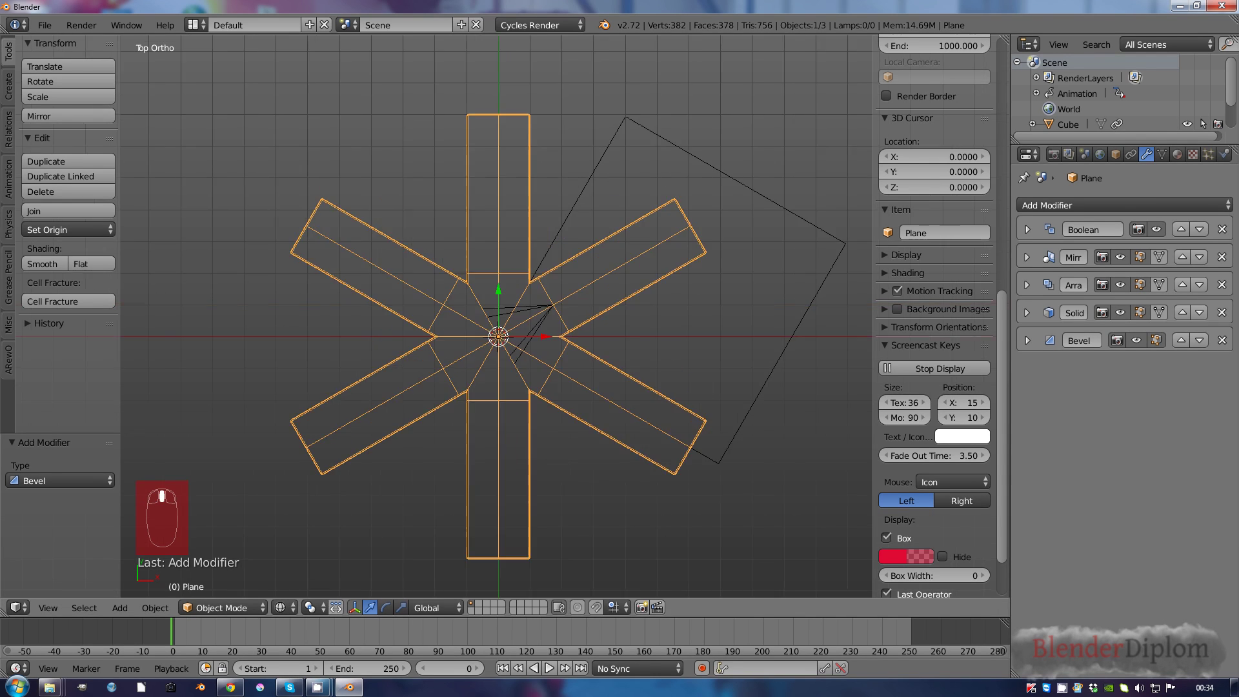
{"action": "key", "text": "Tab"}
{"action": "scroll", "coordinate": [497, 317], "scroll_direction": "down", "scroll_amount": 2}
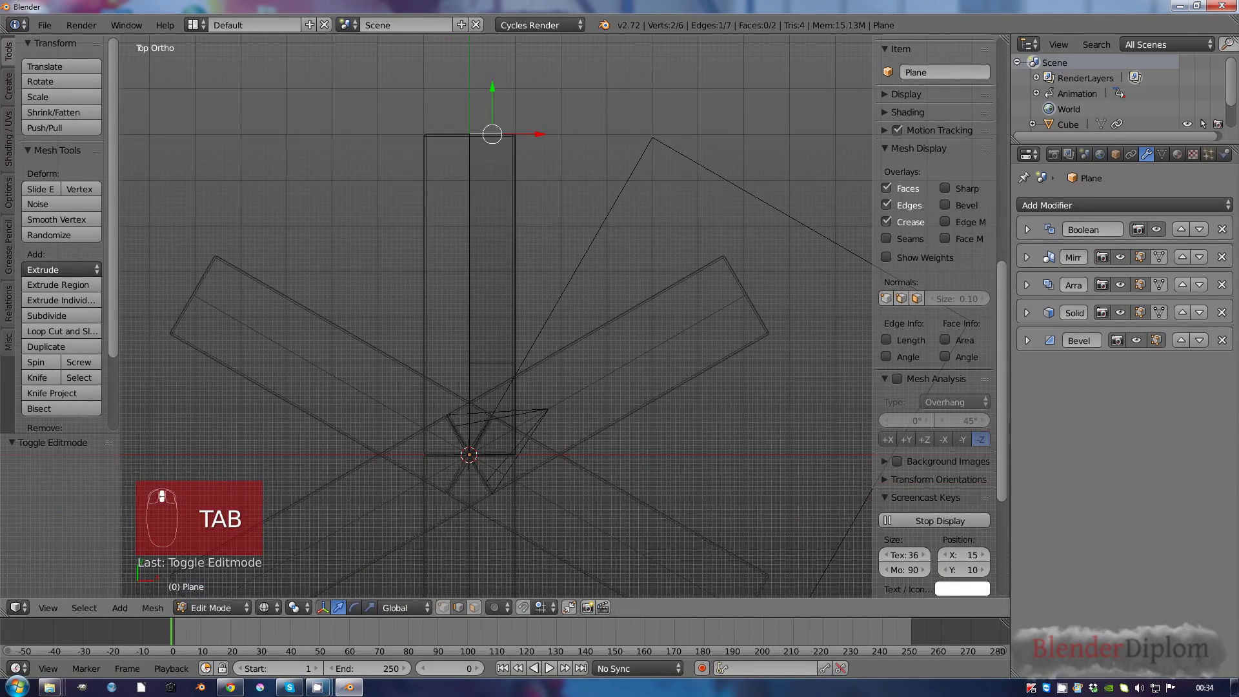
{"action": "scroll", "coordinate": [936, 323], "scroll_direction": "down", "scroll_amount": 3}
{"action": "scroll", "coordinate": [936, 323], "scroll_direction": "up", "scroll_amount": 3}
{"action": "right_click", "coordinate": [515, 455], "text": "shift"}
{"action": "key", "text": "g"}
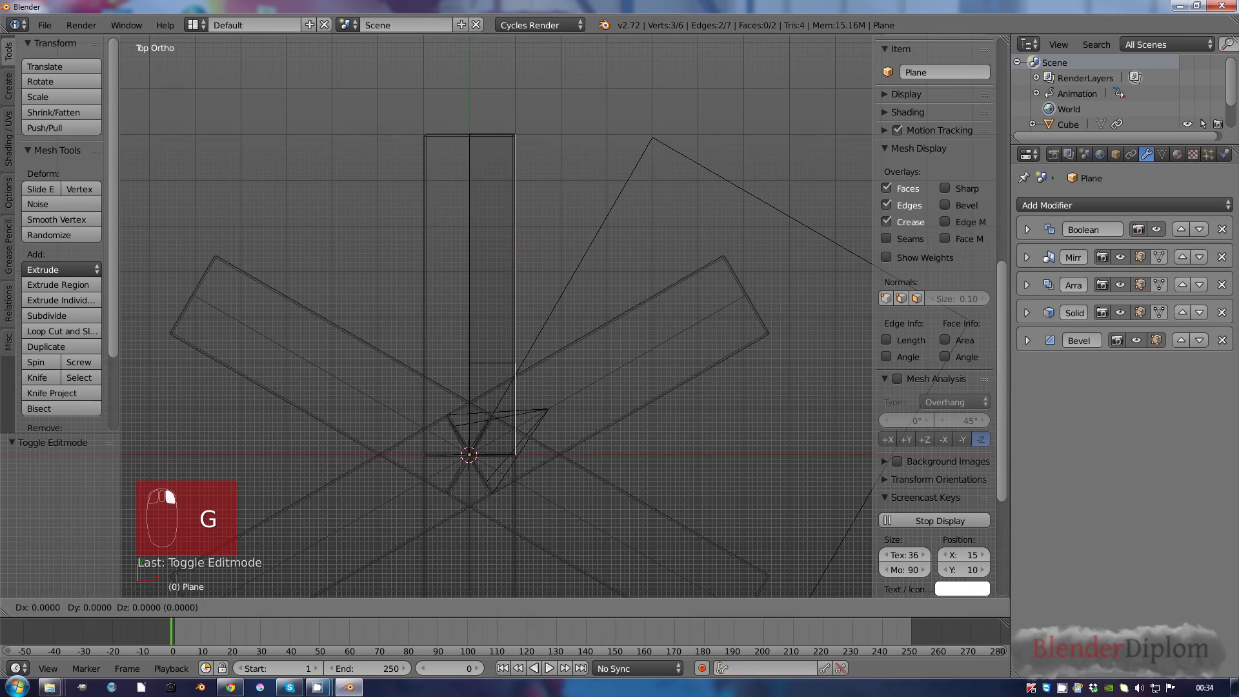
{"action": "left_click", "coordinate": [497, 455]}
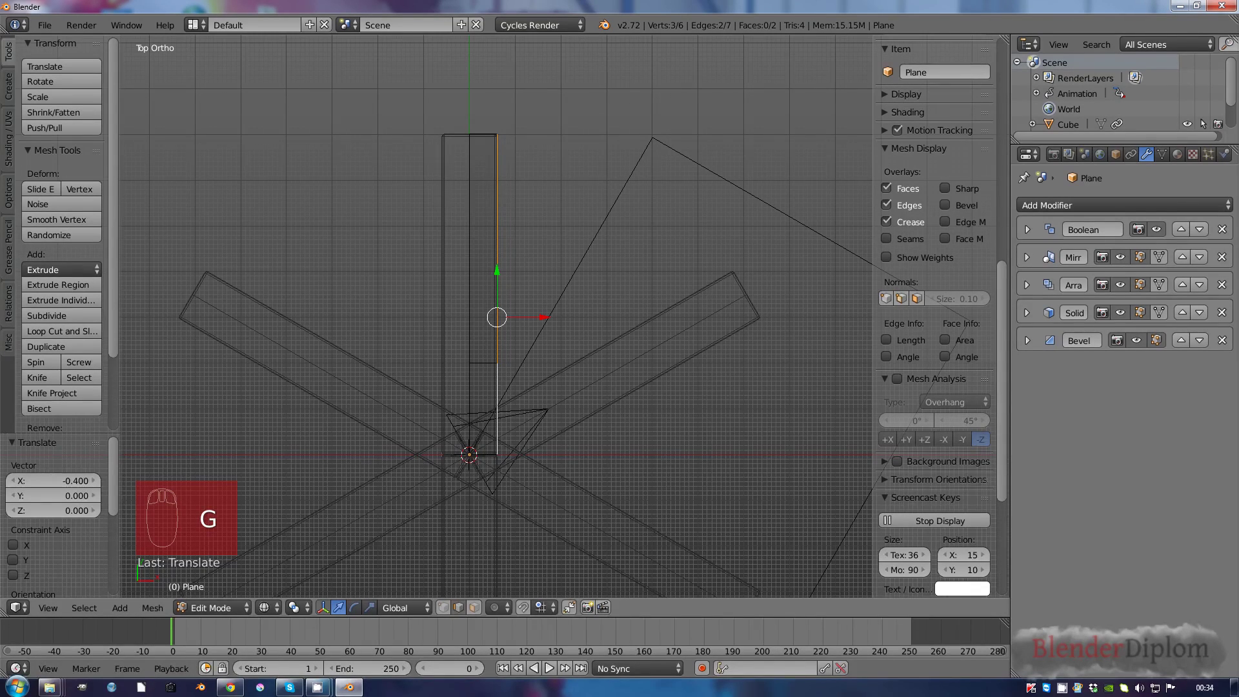
- Cut two evenly spaced edge loops across the arm's upper section without sliding them
{"action": "key", "text": "ctrl+r"}
{"action": "scroll", "coordinate": [483, 249], "scroll_direction": "up", "scroll_amount": 1}
{"action": "scroll", "coordinate": [483, 249], "scroll_direction": "up", "scroll_amount": 1}
{"action": "left_click", "coordinate": [482, 249]}
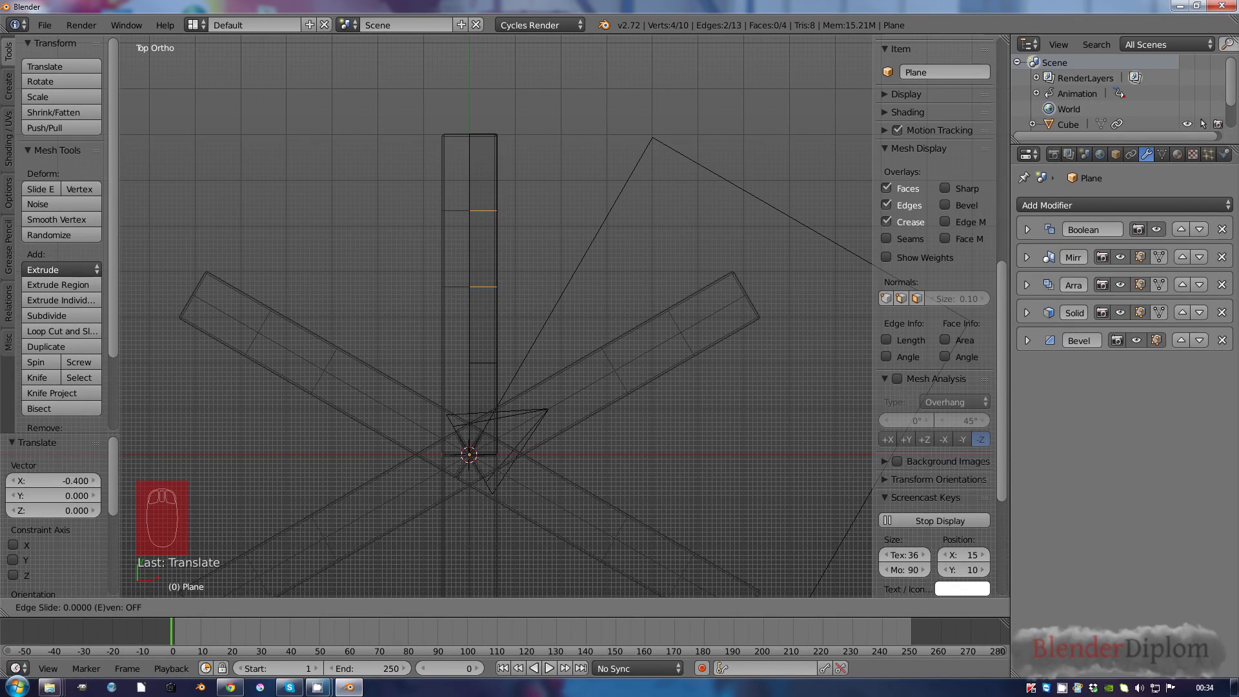
{"action": "right_click", "coordinate": [482, 248]}
- Bevel the arm's uppermost and lowest inner cross edges with an offset of about 0.53
{"action": "right_click", "coordinate": [469, 172]}
{"action": "right_click", "coordinate": [482, 209]}
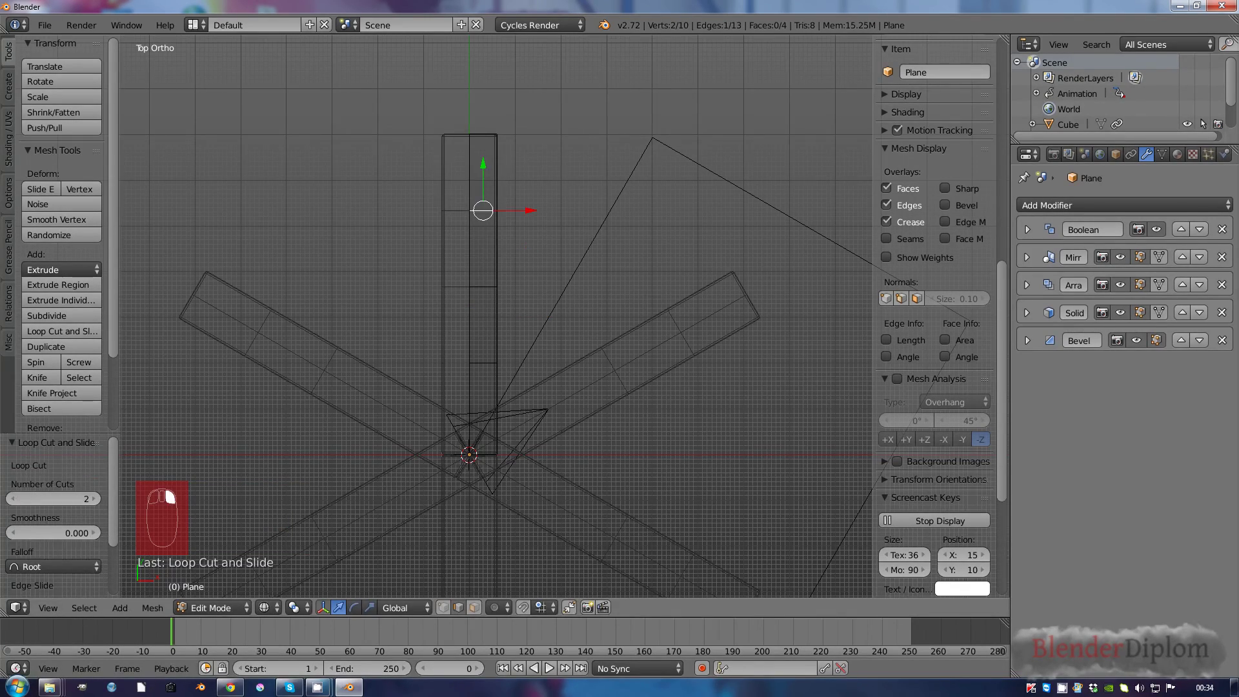
{"action": "right_click", "coordinate": [482, 363], "text": "shift"}
{"action": "key", "text": "ctrl+b"}
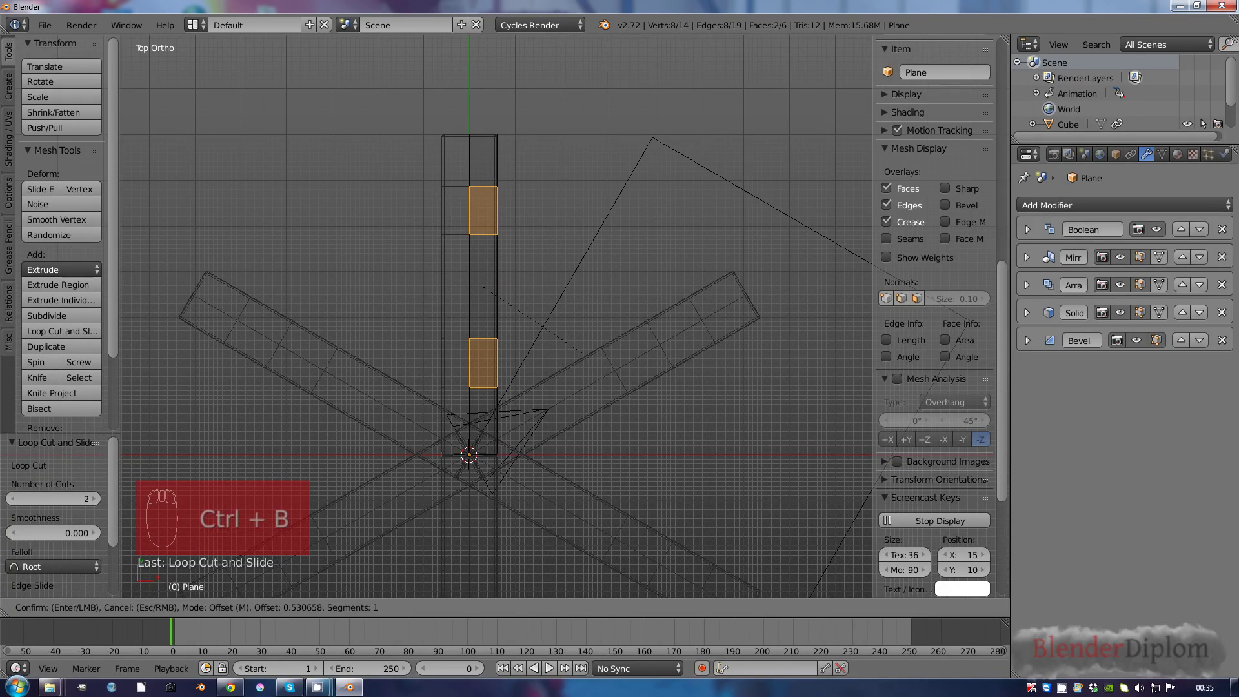
{"action": "left_click", "coordinate": [584, 354]}
{"action": "scroll", "coordinate": [497, 316], "scroll_direction": "up", "scroll_amount": 2}
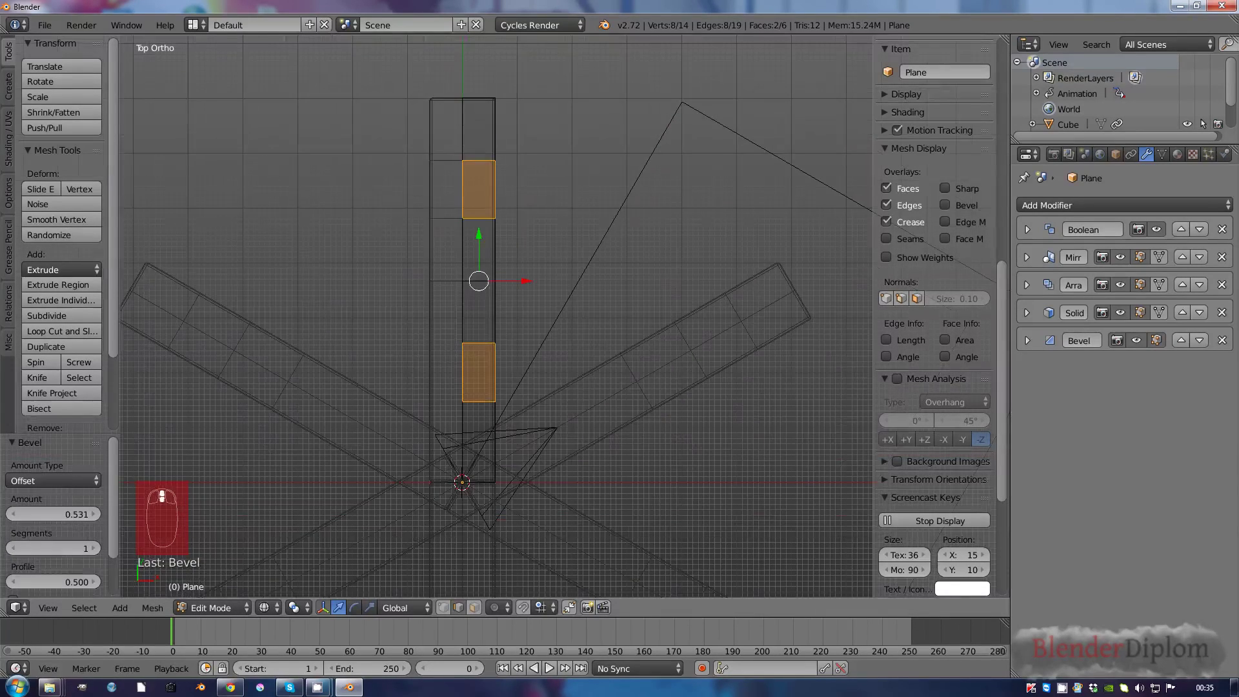
- Extrude the outer edge of the upper beveled segment sideways along X into a long branch, and return to Object Mode
{"action": "right_click", "coordinate": [496, 190]}
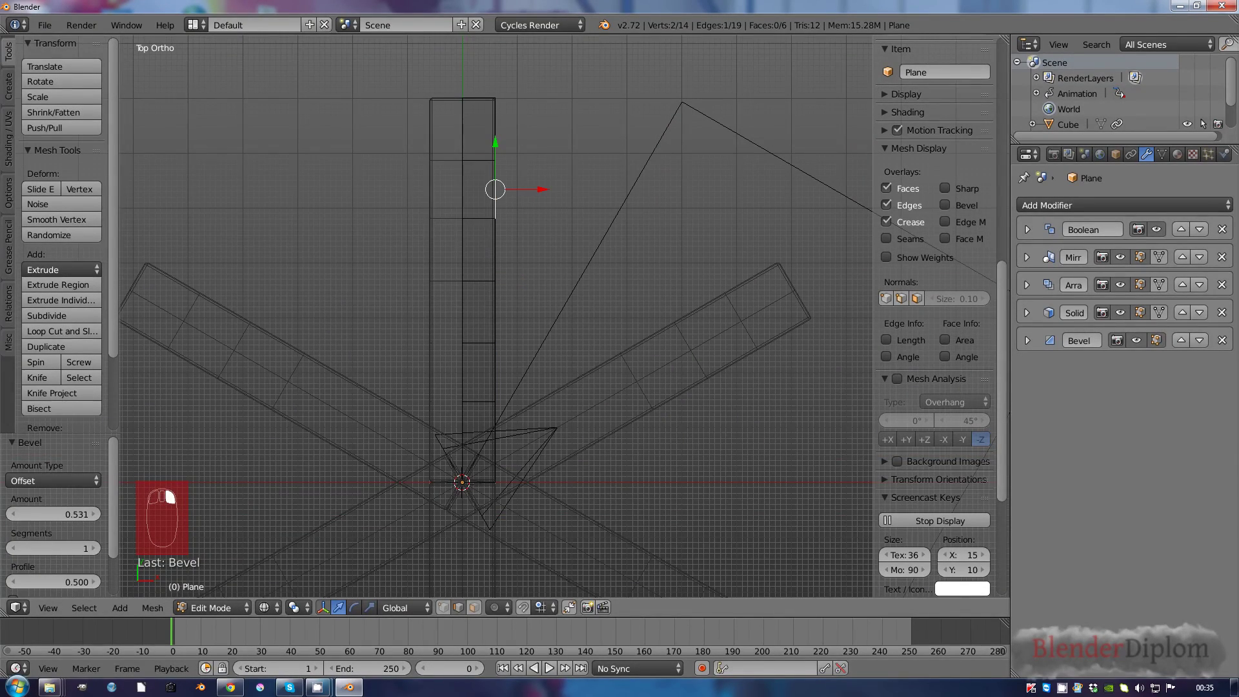
{"action": "key", "text": "e"}
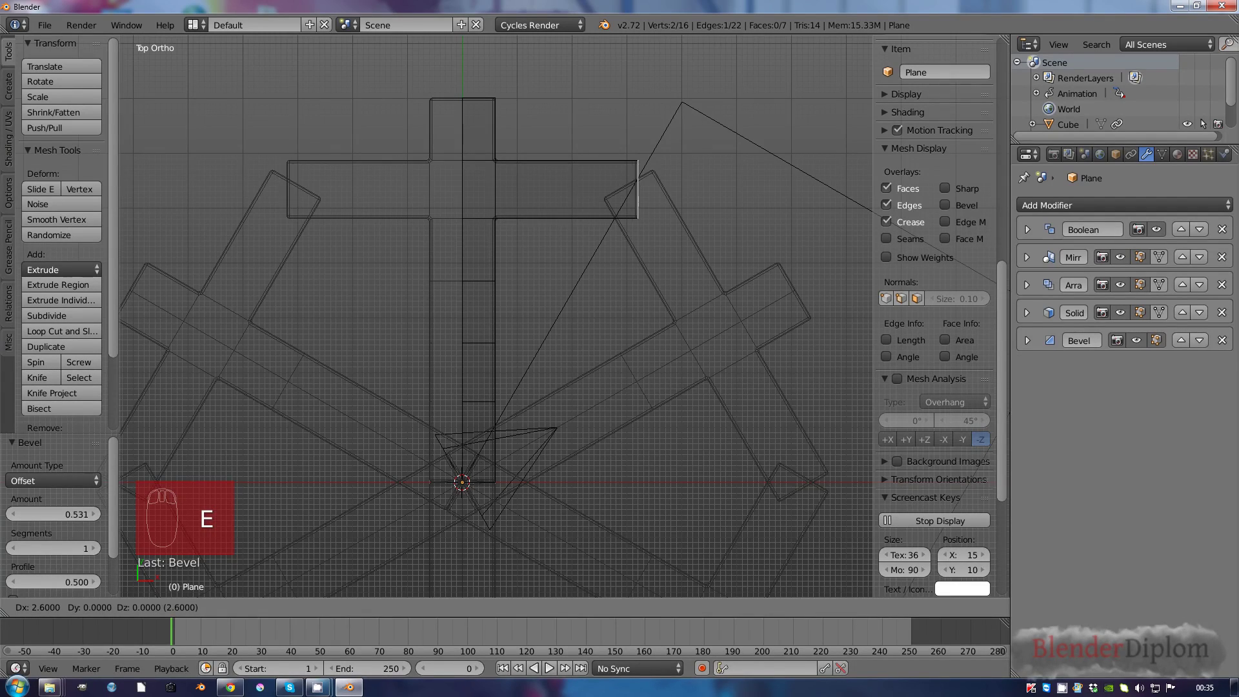
{"action": "left_click", "coordinate": [647, 188]}
{"action": "scroll", "coordinate": [647, 189], "scroll_direction": "down", "scroll_amount": 6}
{"action": "key", "text": "Tab"}
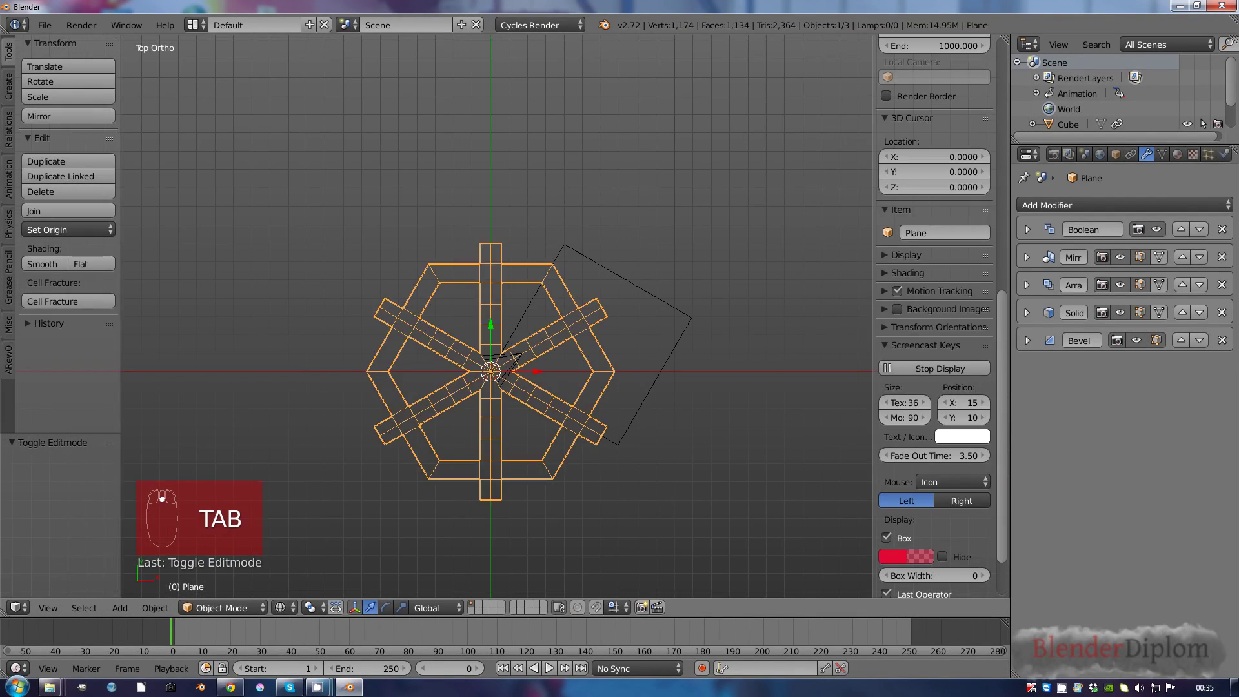
- Reopen the mesh for editing and extrude the arm's top edge 0.7 upward along Y
{"action": "scroll", "coordinate": [504, 317], "scroll_direction": "up", "scroll_amount": 7}
{"action": "key", "text": "Tab"}
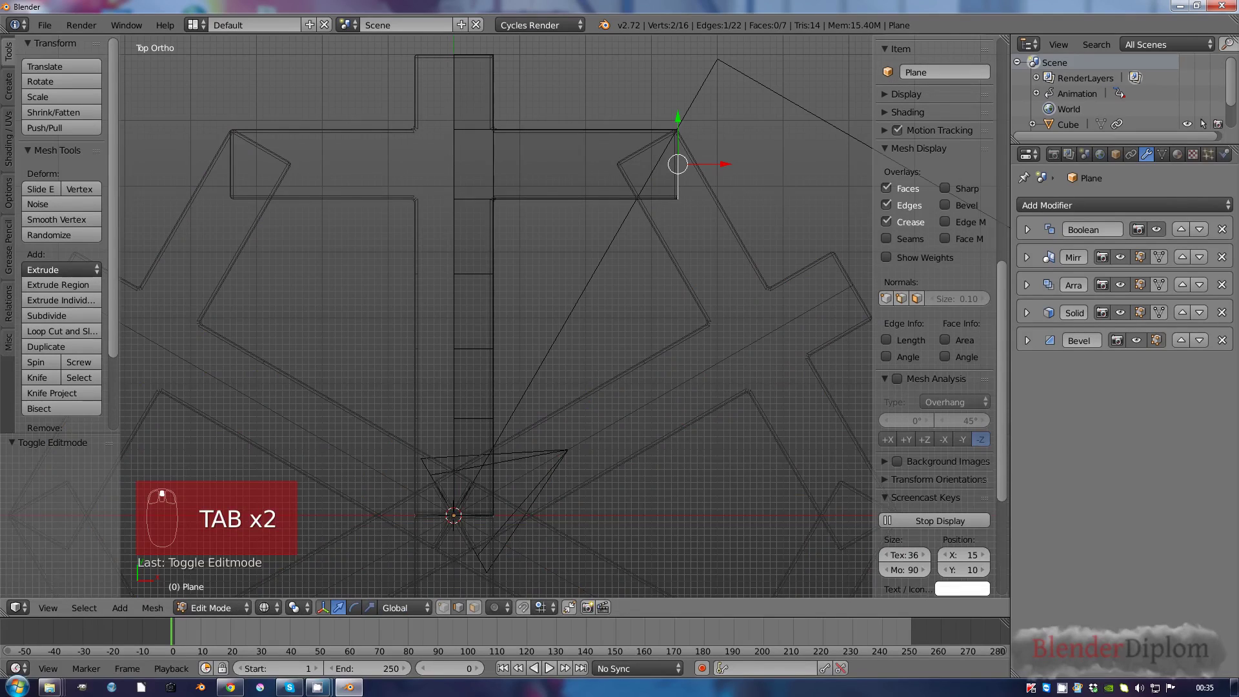
{"action": "middle_click_drag", "start_coordinate": [497, 232], "coordinate": [517, 334], "text": "shift"}
{"action": "right_click", "coordinate": [493, 155]}
{"action": "key", "text": "e"}
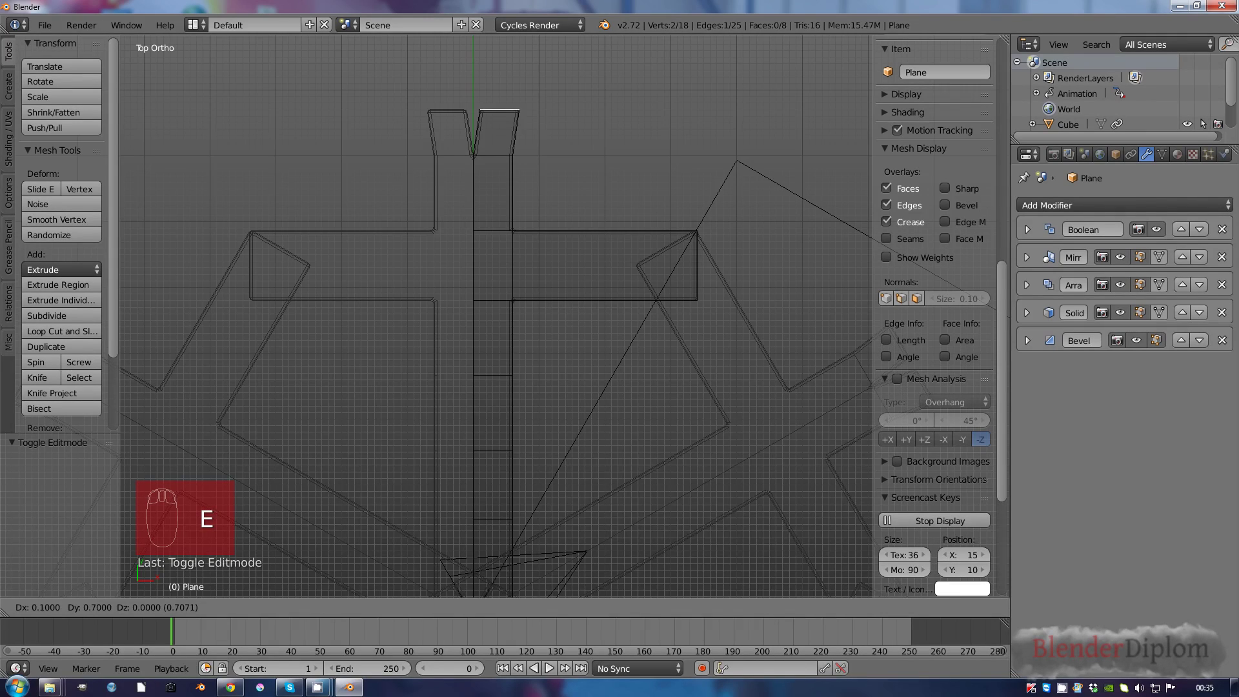
{"action": "left_click", "coordinate": [500, 115]}
- In vertex select mode, move the tip's outer corner vertex -0.2 in X and -0.2 in Y to taper the arm
{"action": "key", "text": "ctrl+Tab"}
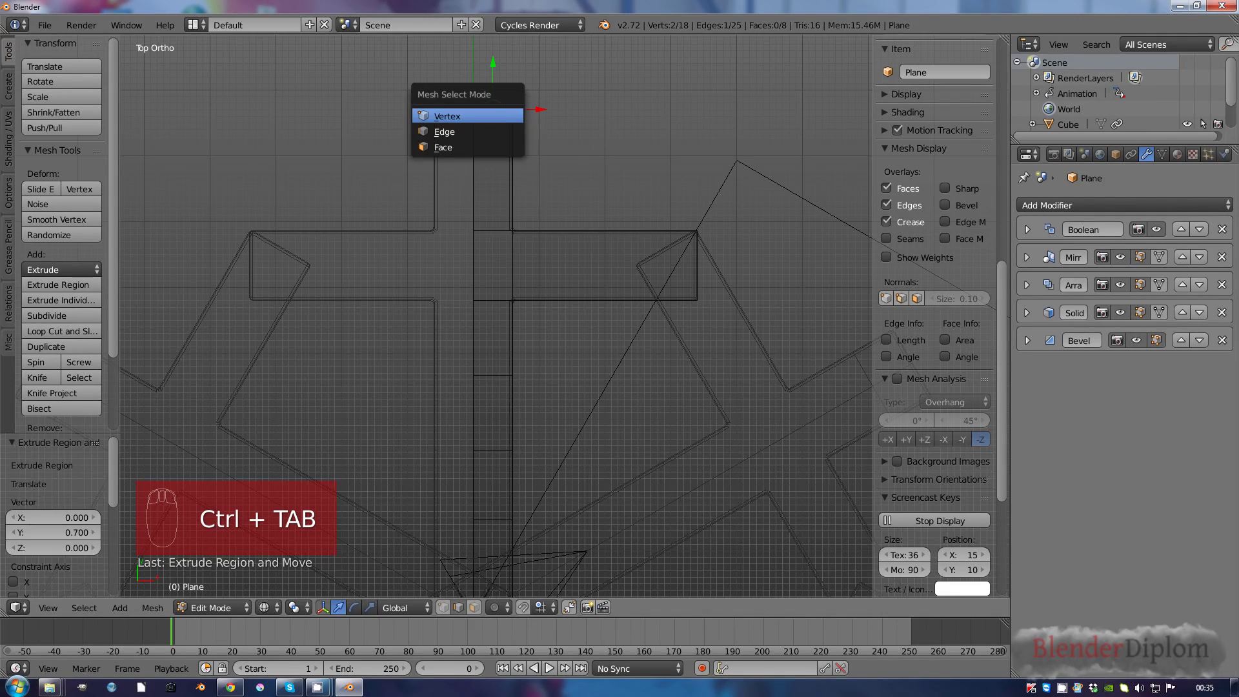
{"action": "left_click", "coordinate": [500, 115]}
{"action": "right_click", "coordinate": [514, 110]}
{"action": "key", "text": "g"}
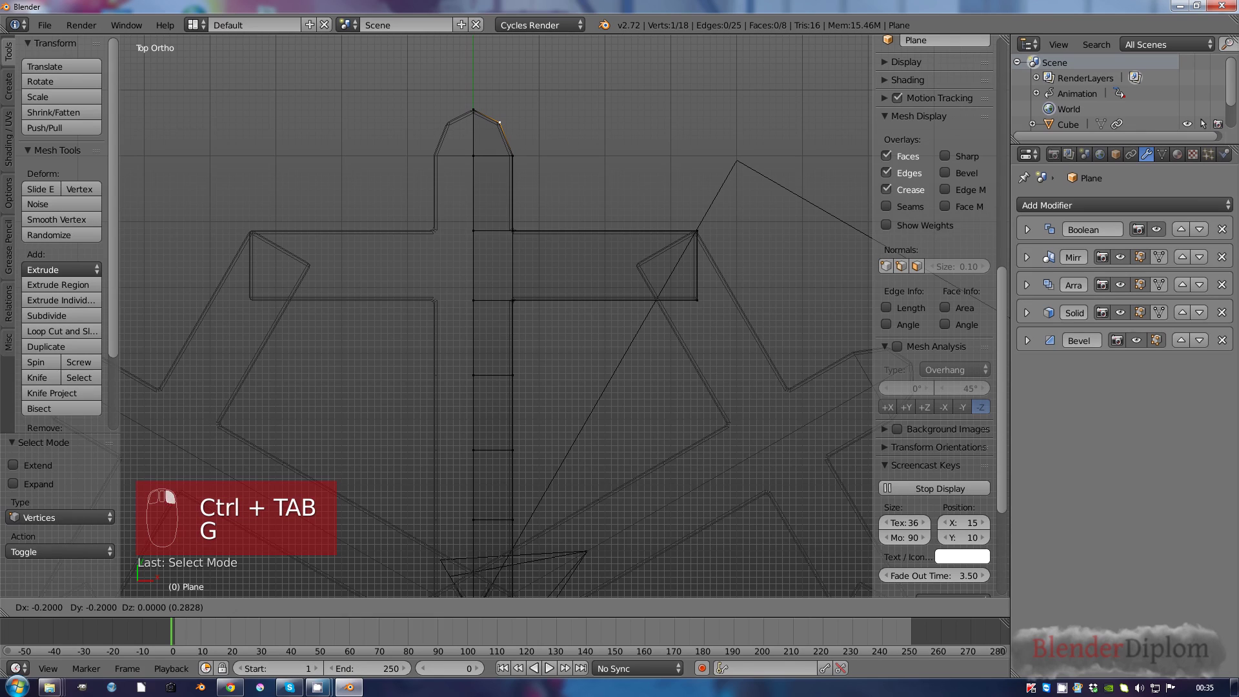
{"action": "left_click", "coordinate": [499, 123]}
- Switch to face select mode and move the arm face beside the side branch 0.9 along X
{"action": "key", "text": "ctrl+Tab"}
{"action": "left_click", "coordinate": [443, 284]}
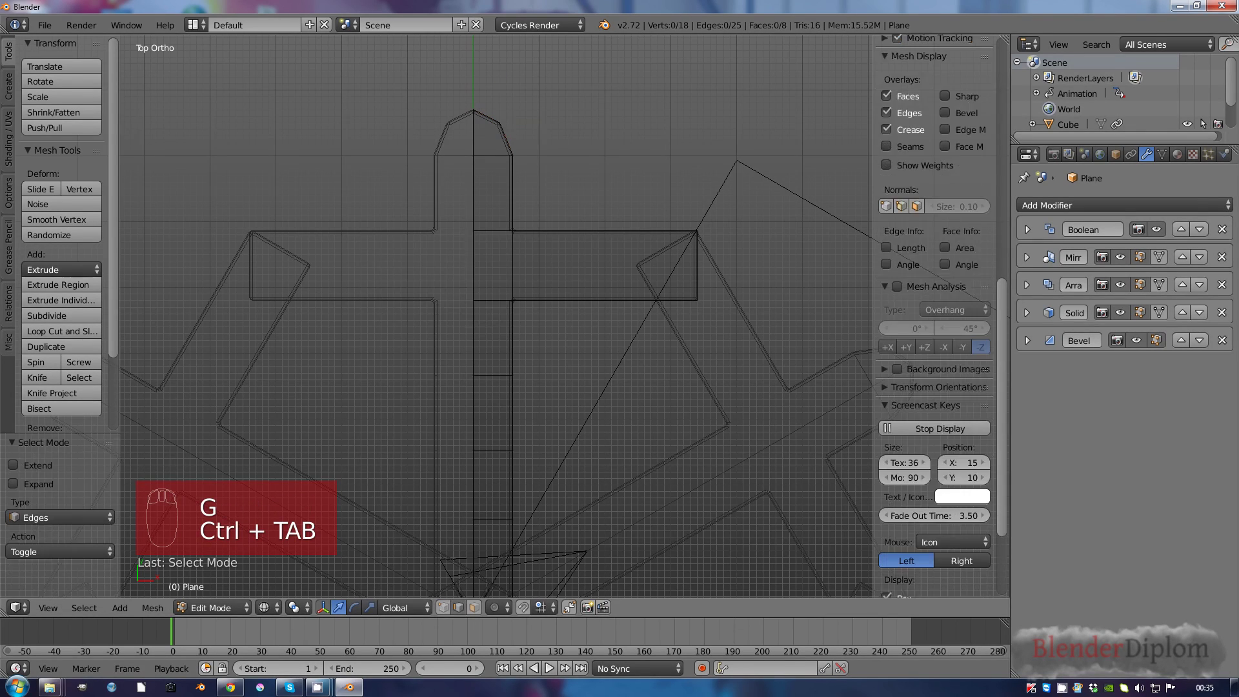
{"action": "right_click", "coordinate": [474, 265]}
{"action": "key", "text": "ctrl+Tab"}
{"action": "left_click", "coordinate": [490, 296]}
{"action": "right_click", "coordinate": [493, 267]}
{"action": "key", "text": "g"}
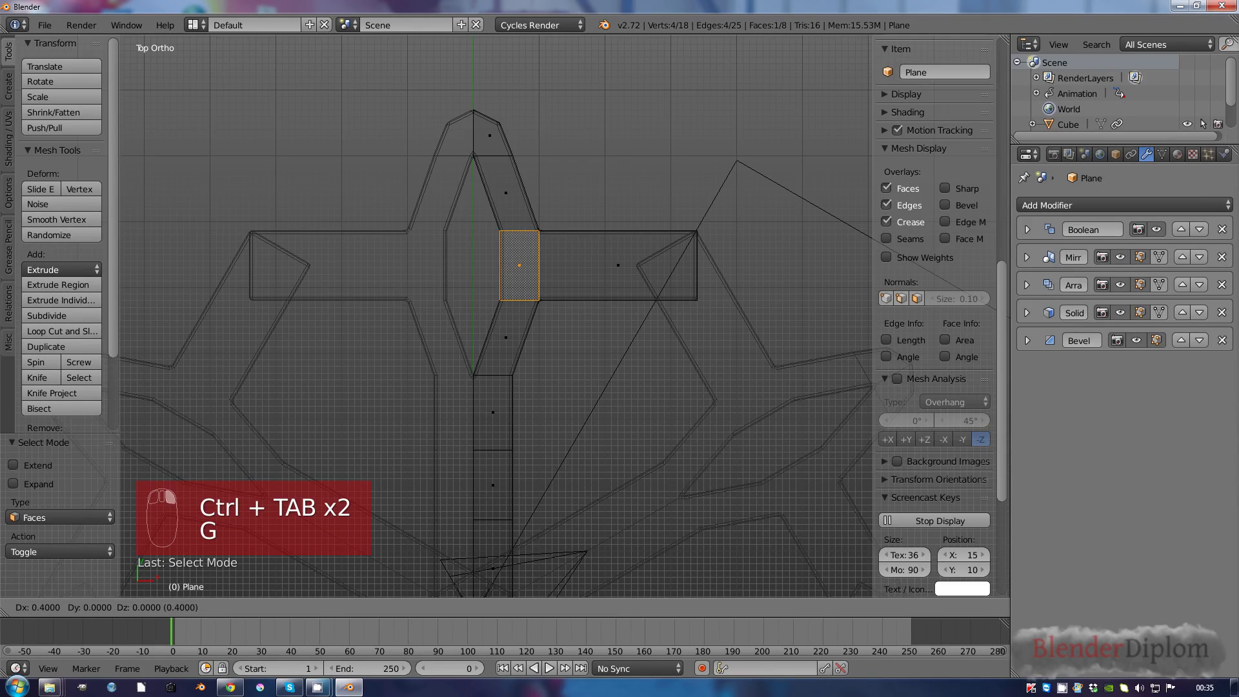
{"action": "left_click", "coordinate": [552, 267]}
- Leave Edit Mode and display the snowflake in solid shading
{"action": "scroll", "coordinate": [553, 267], "scroll_direction": "down", "scroll_amount": 5}
{"action": "scroll", "coordinate": [553, 267], "scroll_direction": "up", "scroll_amount": 5}
{"action": "scroll", "coordinate": [497, 316], "scroll_direction": "down", "scroll_amount": 4}
{"action": "scroll", "coordinate": [497, 316], "scroll_direction": "up", "scroll_amount": 2}
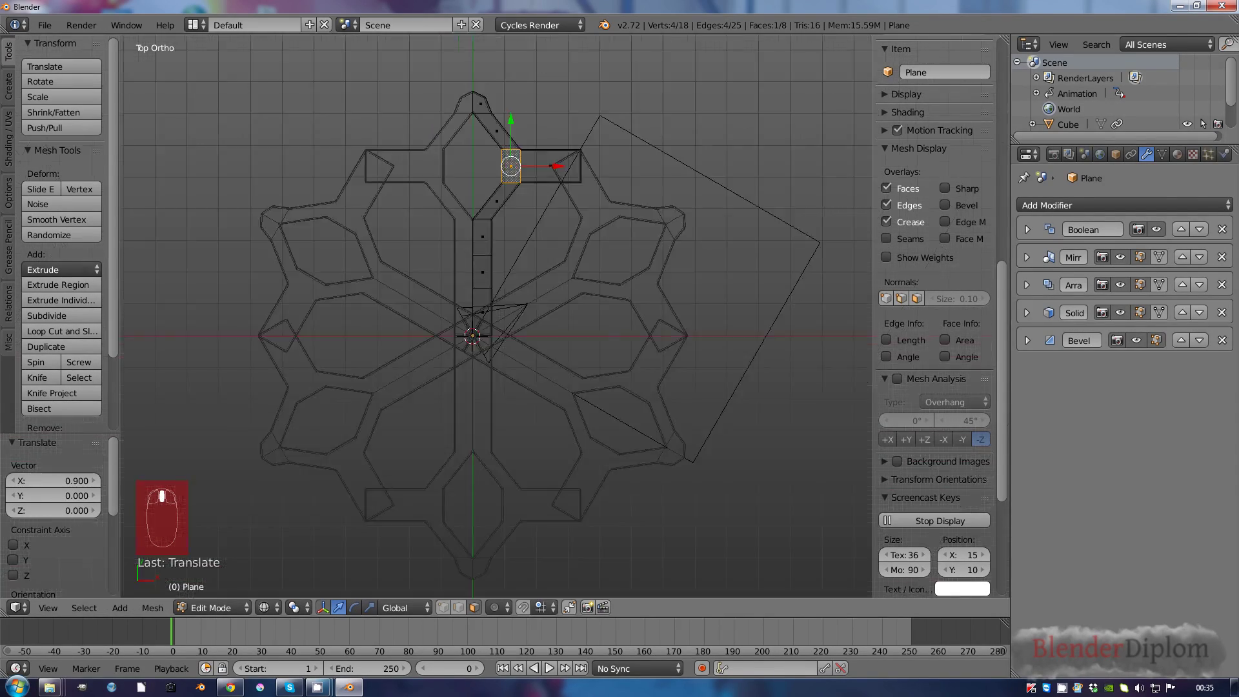
{"action": "scroll", "coordinate": [497, 316], "scroll_direction": "up", "scroll_amount": 1}
{"action": "scroll", "coordinate": [497, 316], "scroll_direction": "up", "scroll_amount": 2}
{"action": "scroll", "coordinate": [497, 316], "scroll_direction": "down", "scroll_amount": 4}
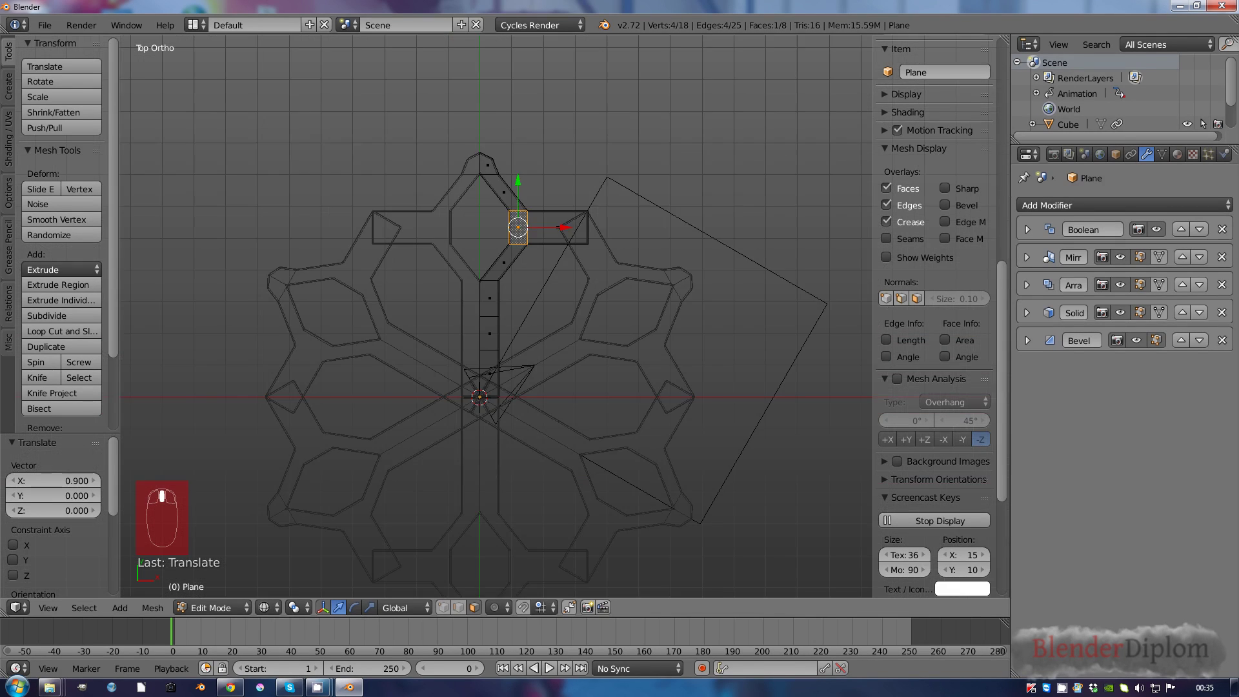
{"action": "scroll", "coordinate": [497, 316], "scroll_direction": "up", "scroll_amount": 2}
{"action": "key", "text": "Tab"}
{"action": "scroll", "coordinate": [504, 316], "scroll_direction": "up", "scroll_amount": 2}
{"action": "key", "text": "z"}
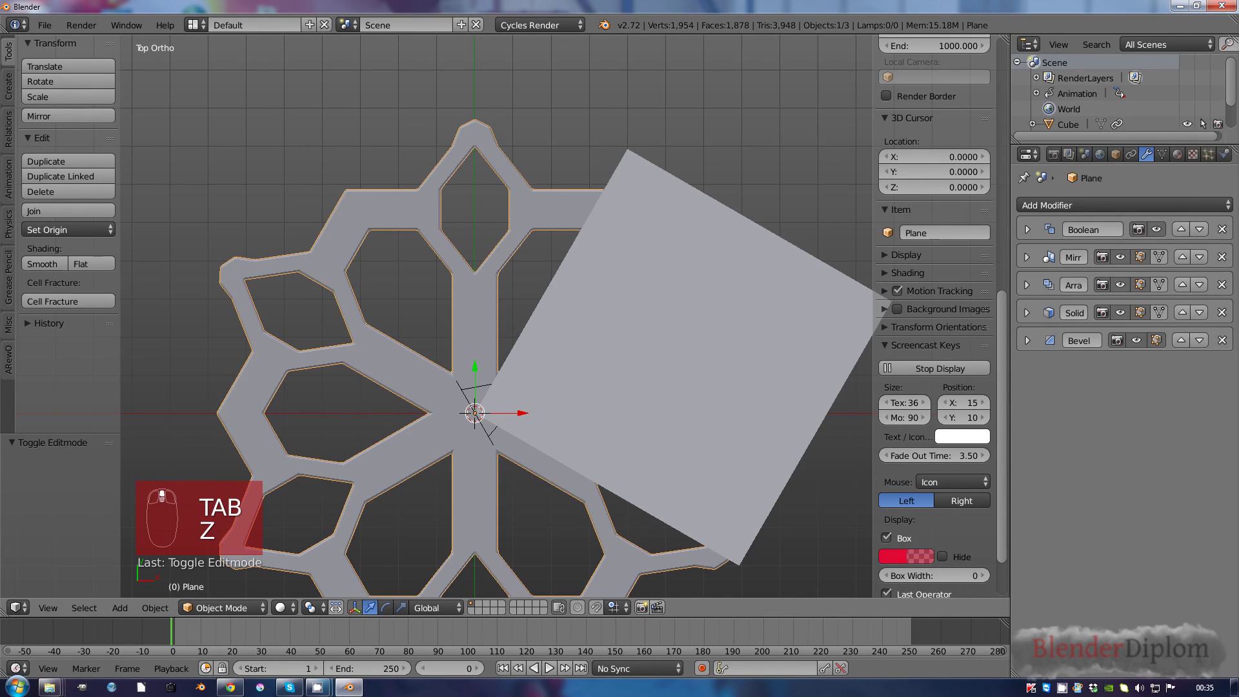
- Hide the large cube that covers the snowflake
{"action": "scroll", "coordinate": [505, 317], "scroll_direction": "down", "scroll_amount": 1}
{"action": "right_click", "coordinate": [651, 348]}
{"action": "key", "text": "h"}
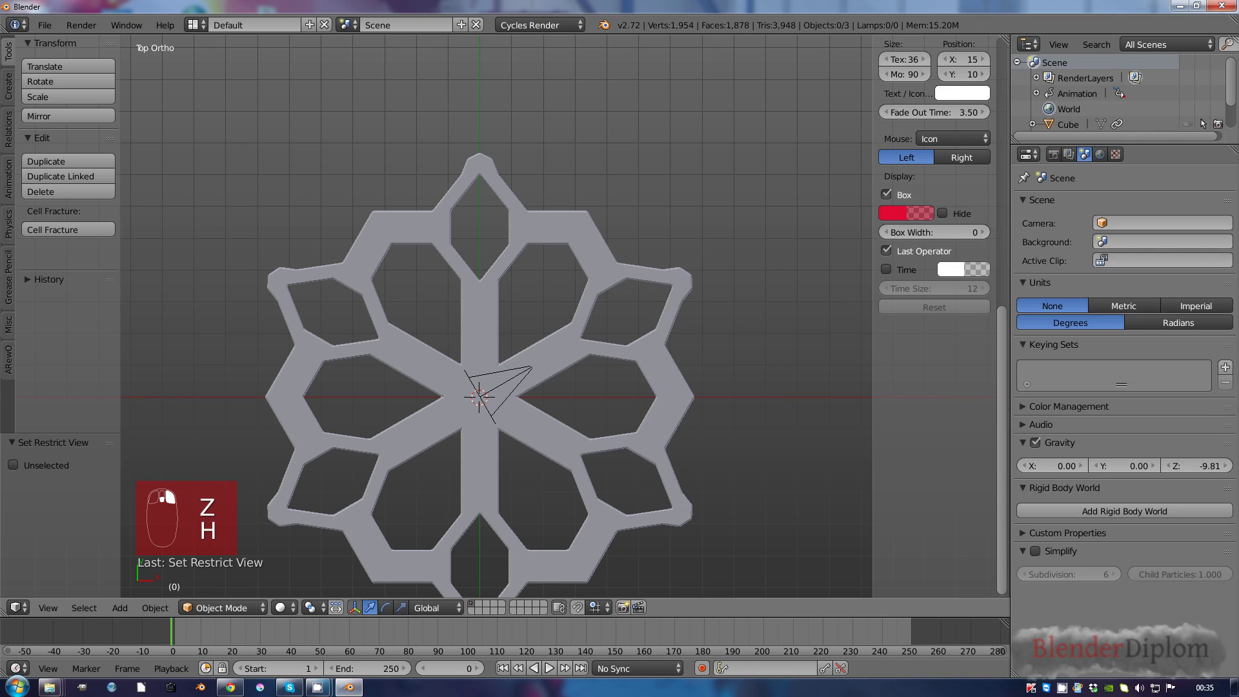
- Select the snowflake plane and enter Edit Mode with the mesh displayed in wireframe
{"action": "scroll", "coordinate": [497, 316], "scroll_direction": "up", "scroll_amount": 3}
{"action": "scroll", "coordinate": [522, 253], "scroll_direction": "down", "scroll_amount": 5}
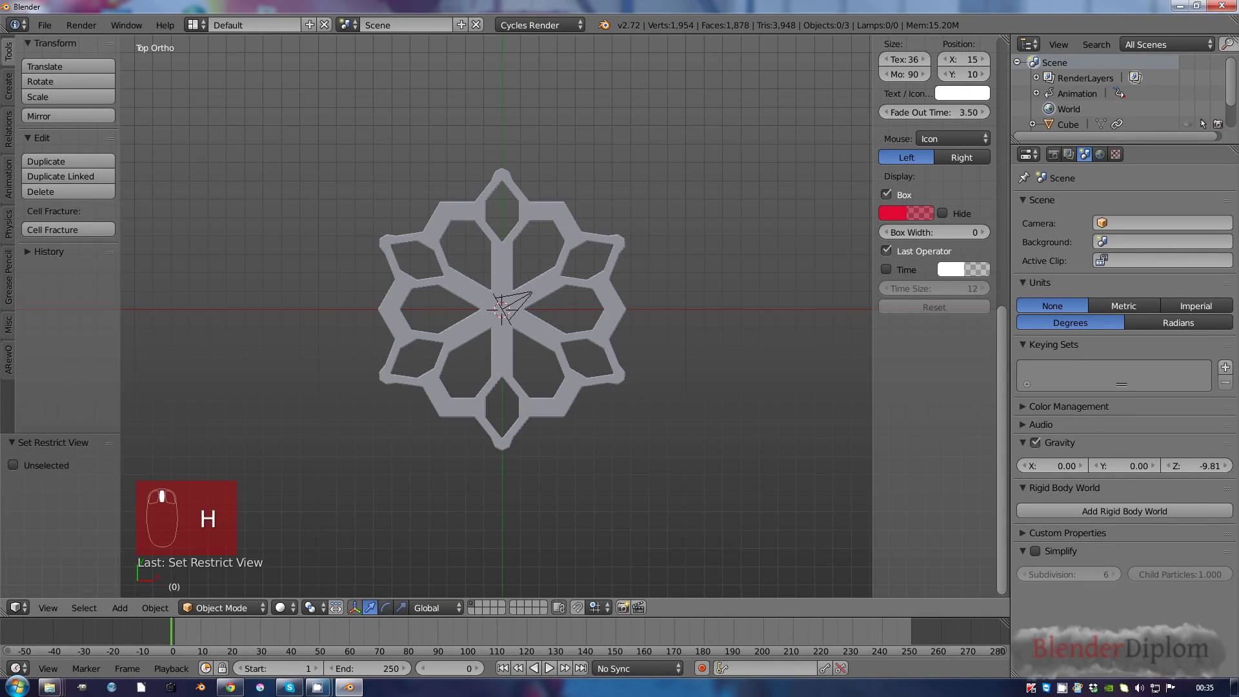
{"action": "scroll", "coordinate": [500, 314], "scroll_direction": "up", "scroll_amount": 5}
{"action": "key", "text": "Tab"}
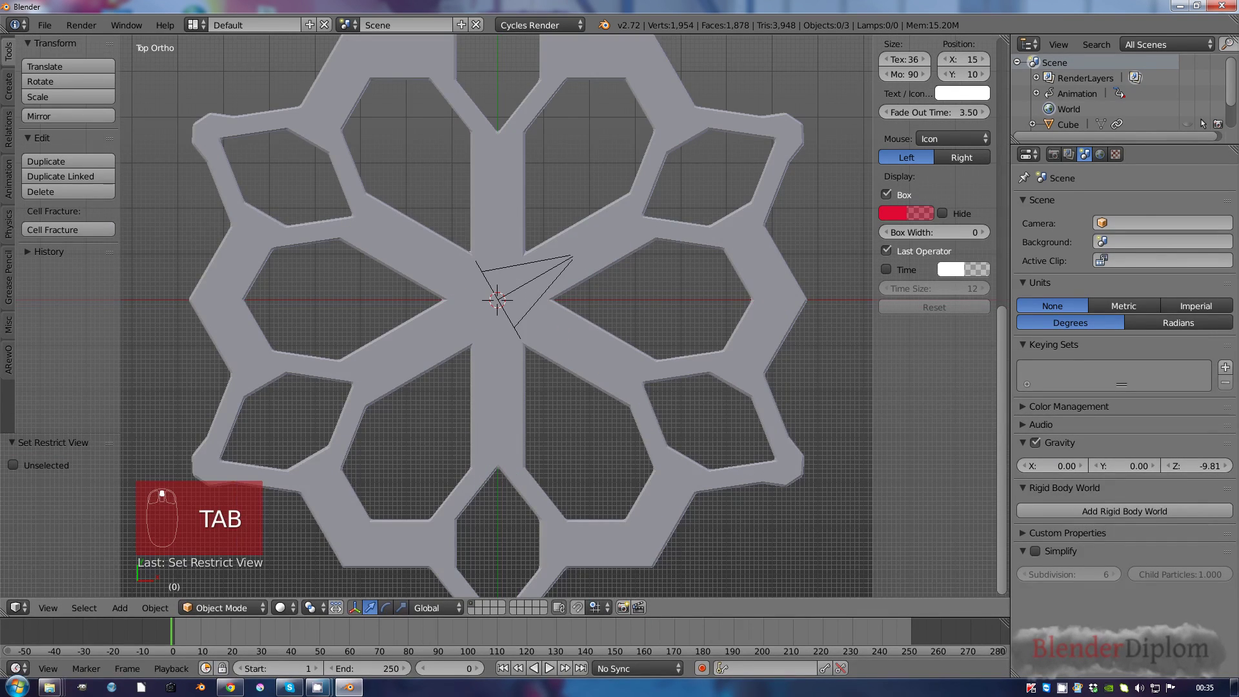
{"action": "right_click", "coordinate": [500, 314]}
{"action": "key", "text": "Tab"}
{"action": "scroll", "coordinate": [500, 315], "scroll_direction": "up", "scroll_amount": 3}
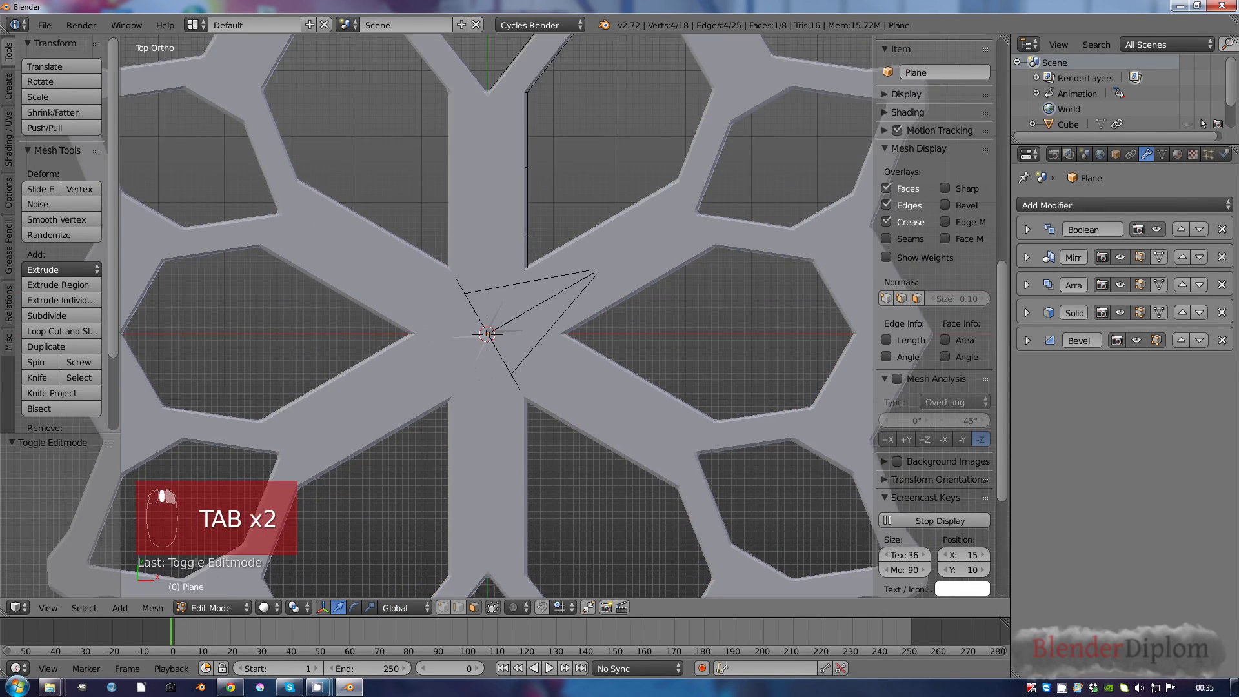
{"action": "key", "text": "z"}
- In edge select mode, move the outer side edge of the arm's middle stem face -0.3 along X
{"action": "right_click", "coordinate": [509, 238]}
{"action": "key", "text": "ctrl+Tab"}
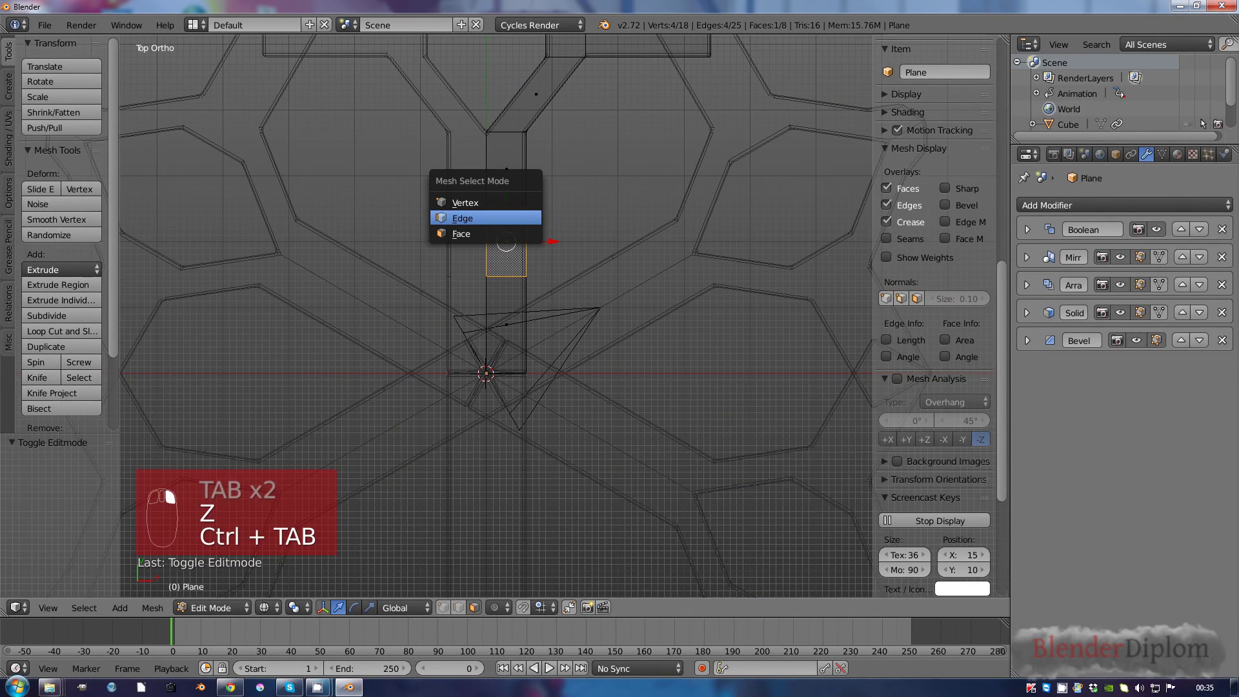
{"action": "left_click", "coordinate": [515, 219]}
{"action": "right_click", "coordinate": [526, 239]}
{"action": "key", "text": "g"}
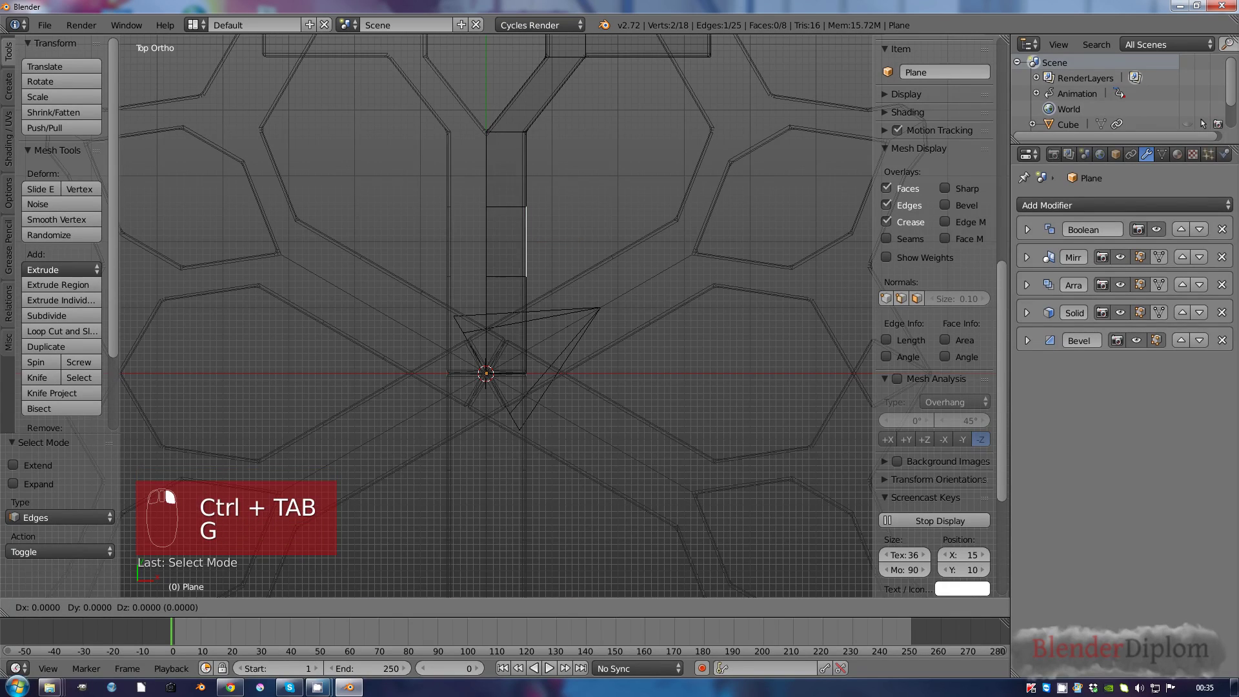
{"action": "key", "text": "Return"}
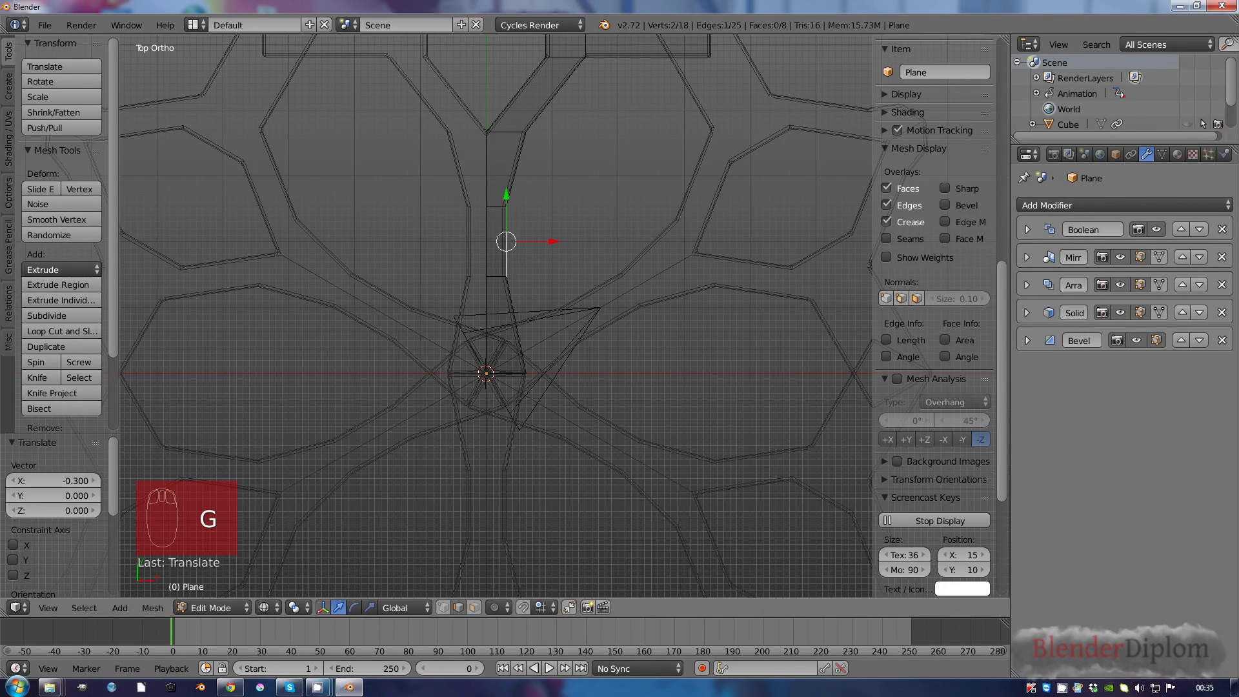
- In face select mode, scale the narrowed stem face by about 2.38 along Y and leave Edit Mode
{"action": "key", "text": "Tab"}
{"action": "key", "text": "Tab"}
{"action": "key", "text": "ctrl+Tab"}
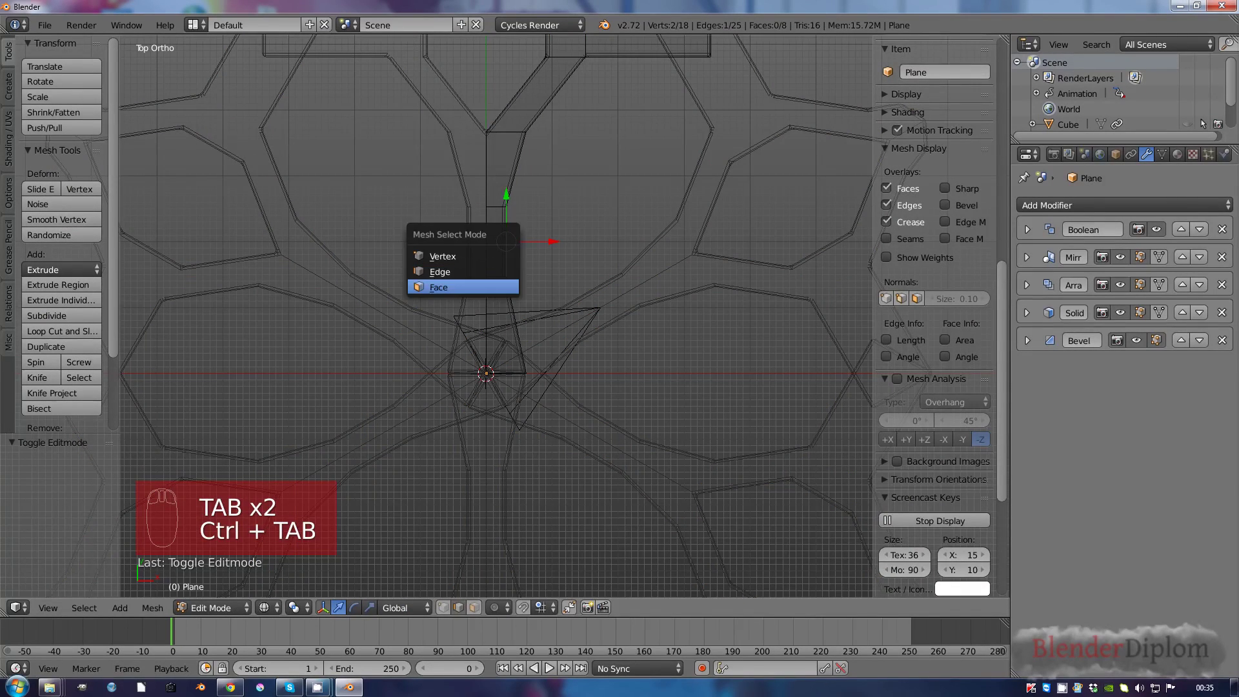
{"action": "left_click", "coordinate": [446, 281]}
{"action": "right_click", "coordinate": [496, 242]}
{"action": "key", "text": "s"}
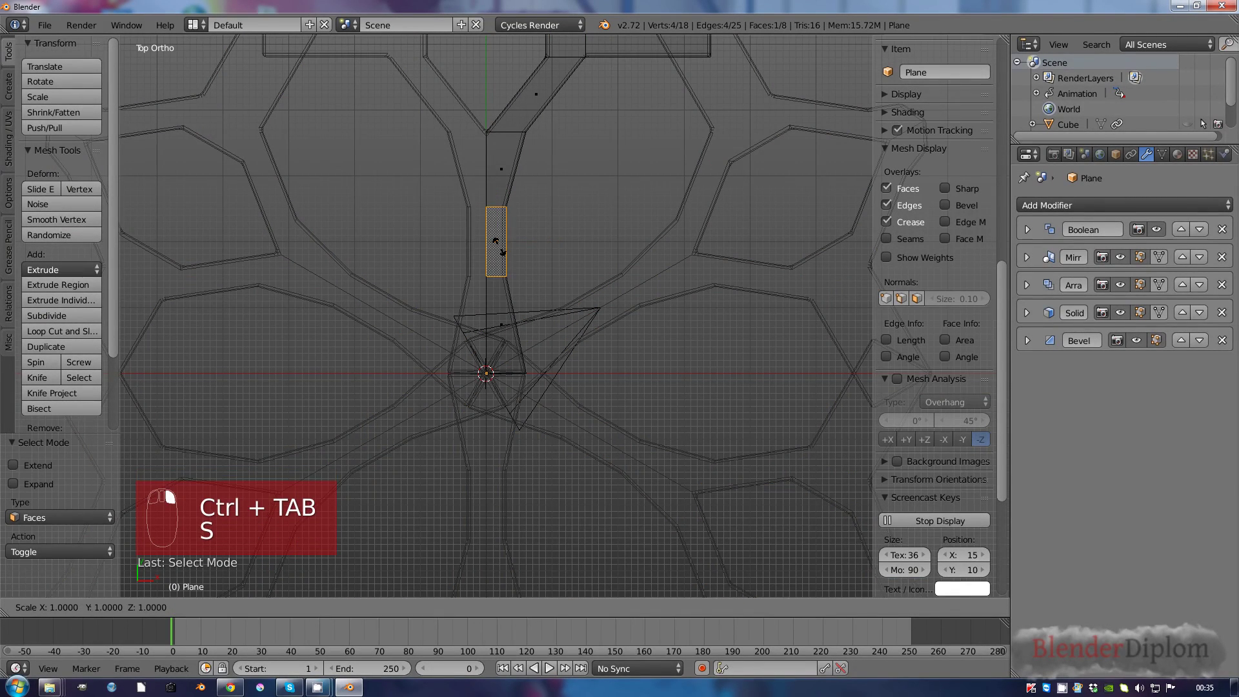
{"action": "key", "text": "y"}
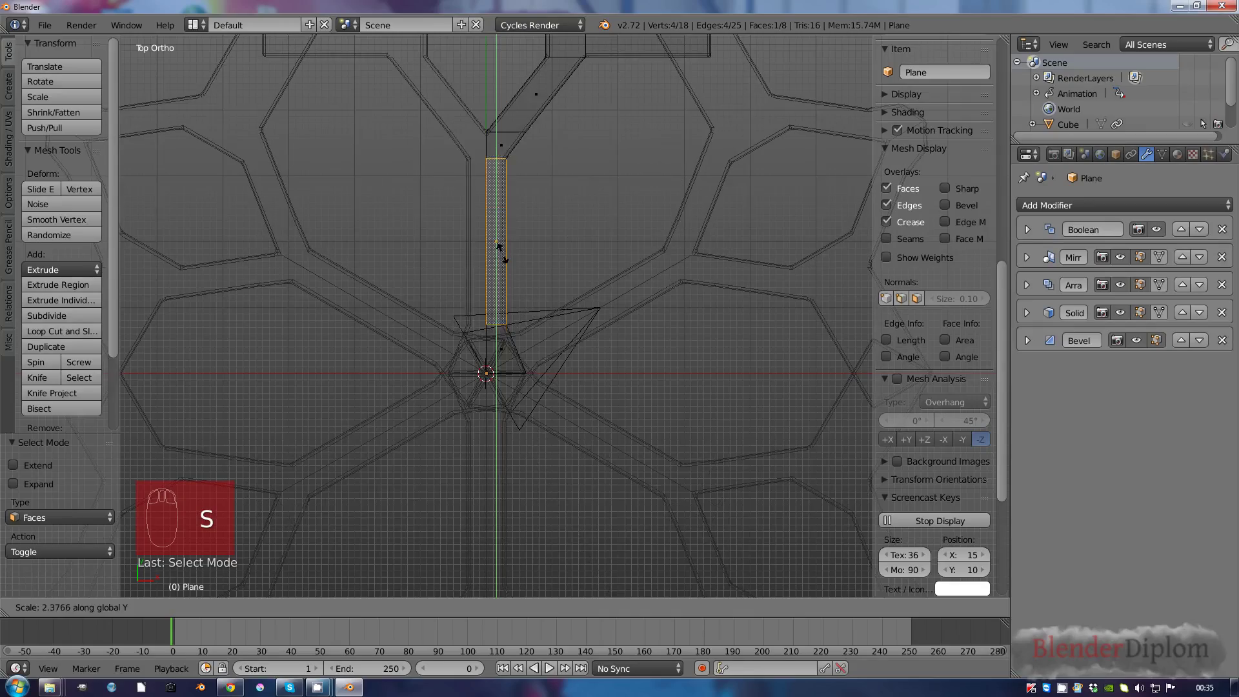
{"action": "left_click", "coordinate": [497, 244]}
{"action": "key", "text": "Tab"}
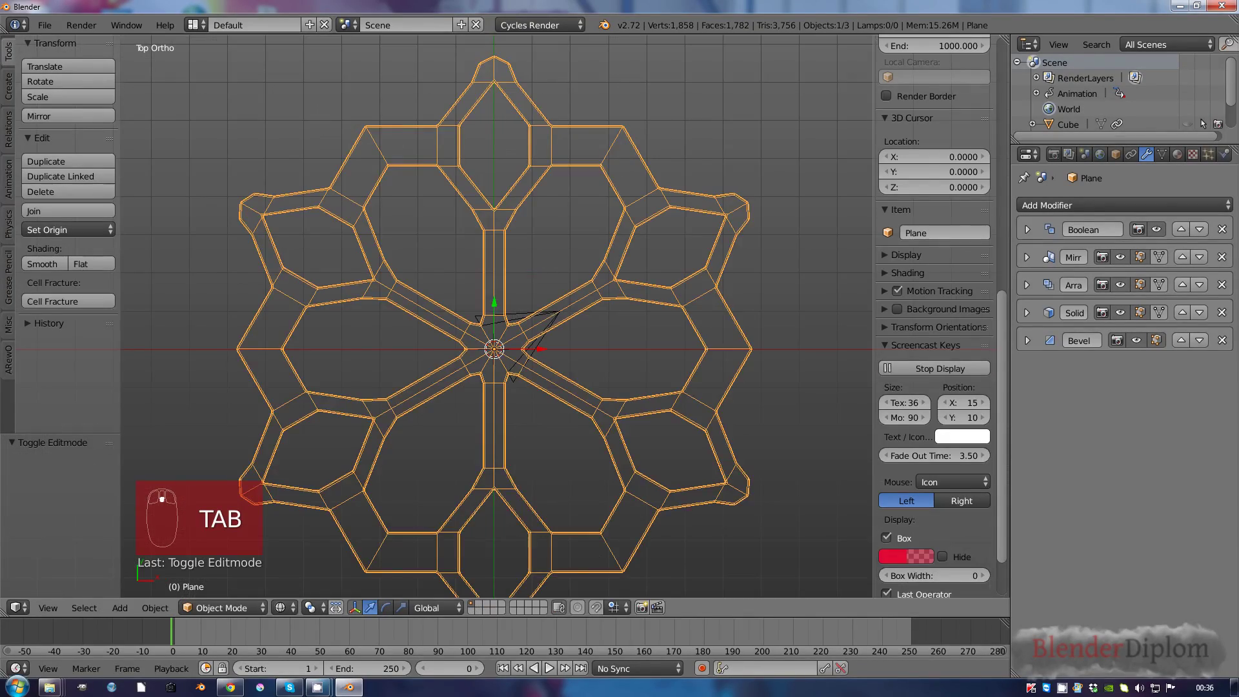
- Back in Edit Mode, add two evenly spaced loop cuts across the long stem face
{"action": "key", "text": "Tab"}
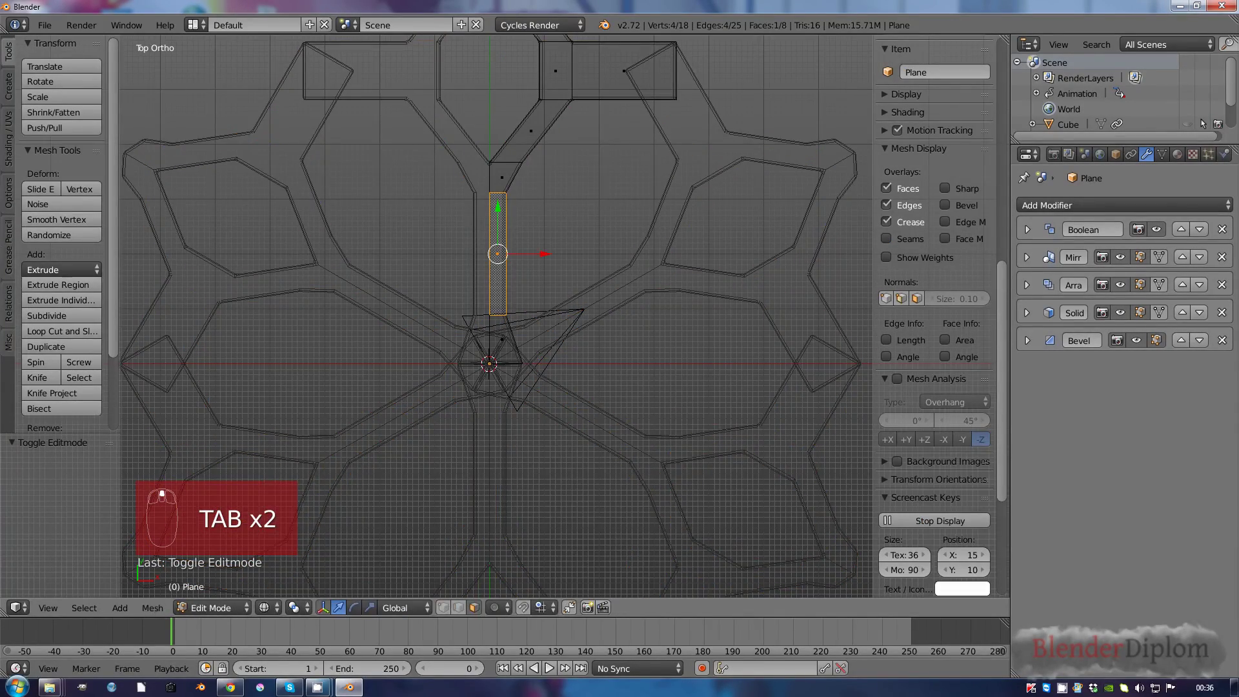
{"action": "key", "text": "ctrl+r"}
{"action": "scroll", "coordinate": [497, 254], "scroll_direction": "up", "scroll_amount": 2}
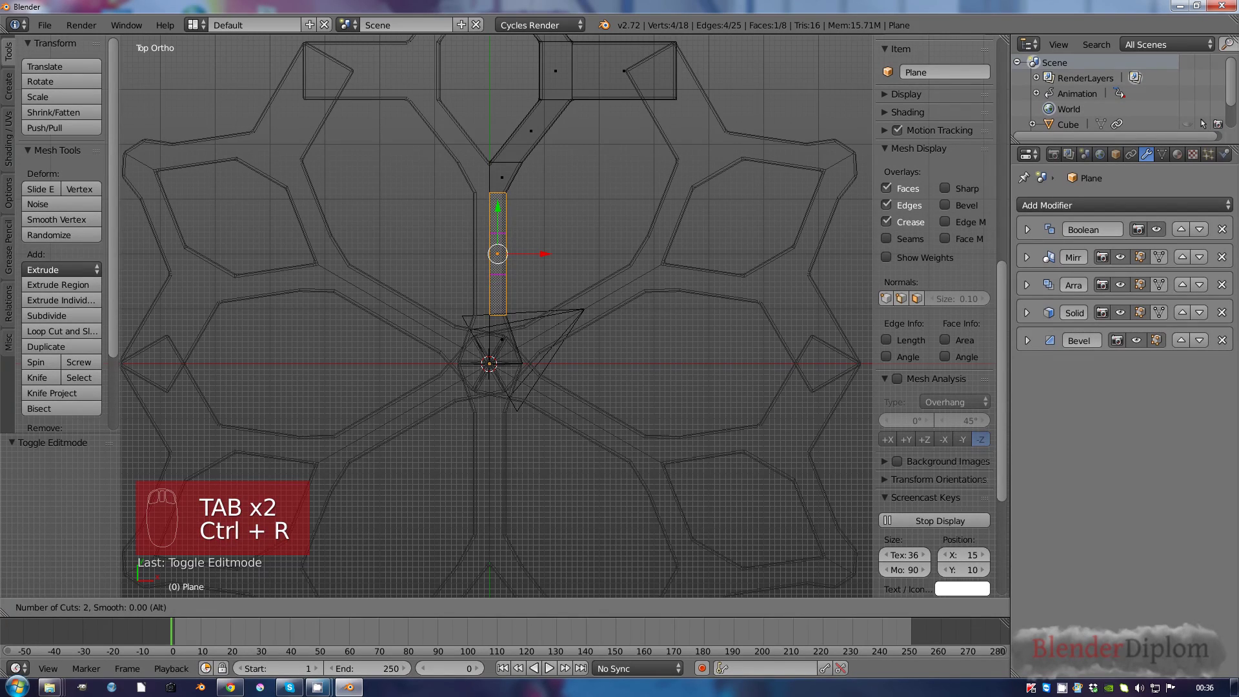
{"action": "left_click", "coordinate": [497, 253]}
- Extrude the outer edge of the stem's middle segment 1.1 along X and add one centred loop cut lengthwise through the new branch
{"action": "right_click", "coordinate": [502, 256]}
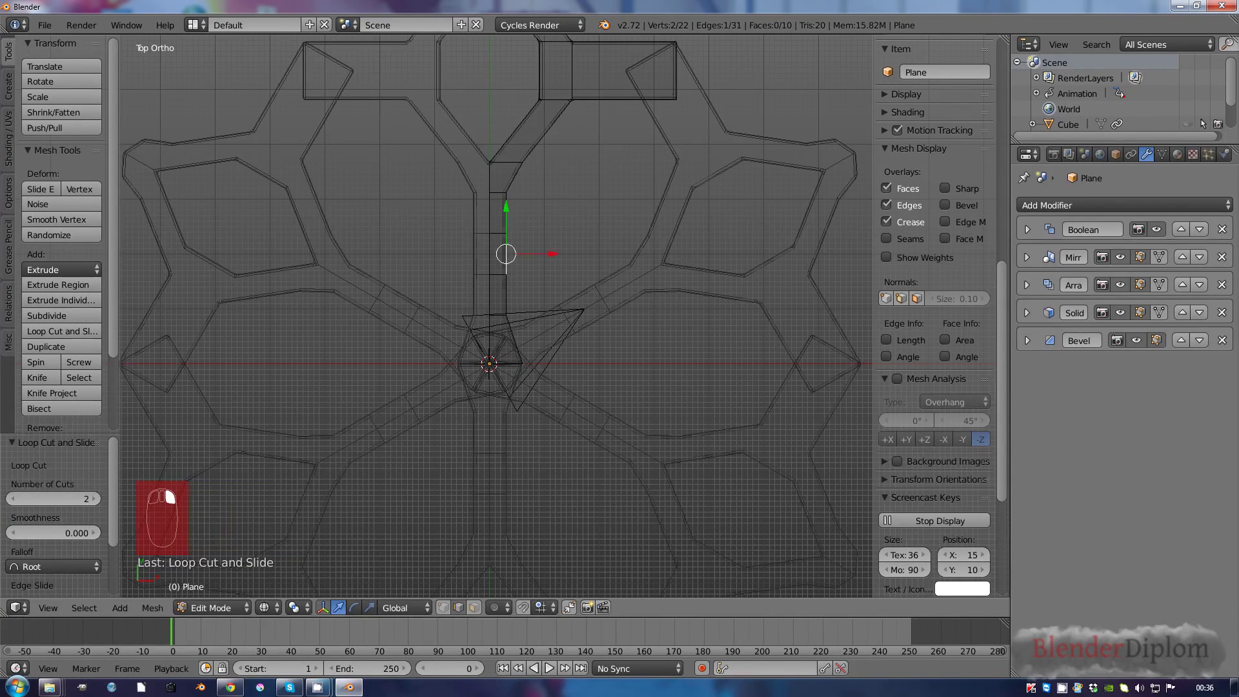
{"action": "key", "text": "e"}
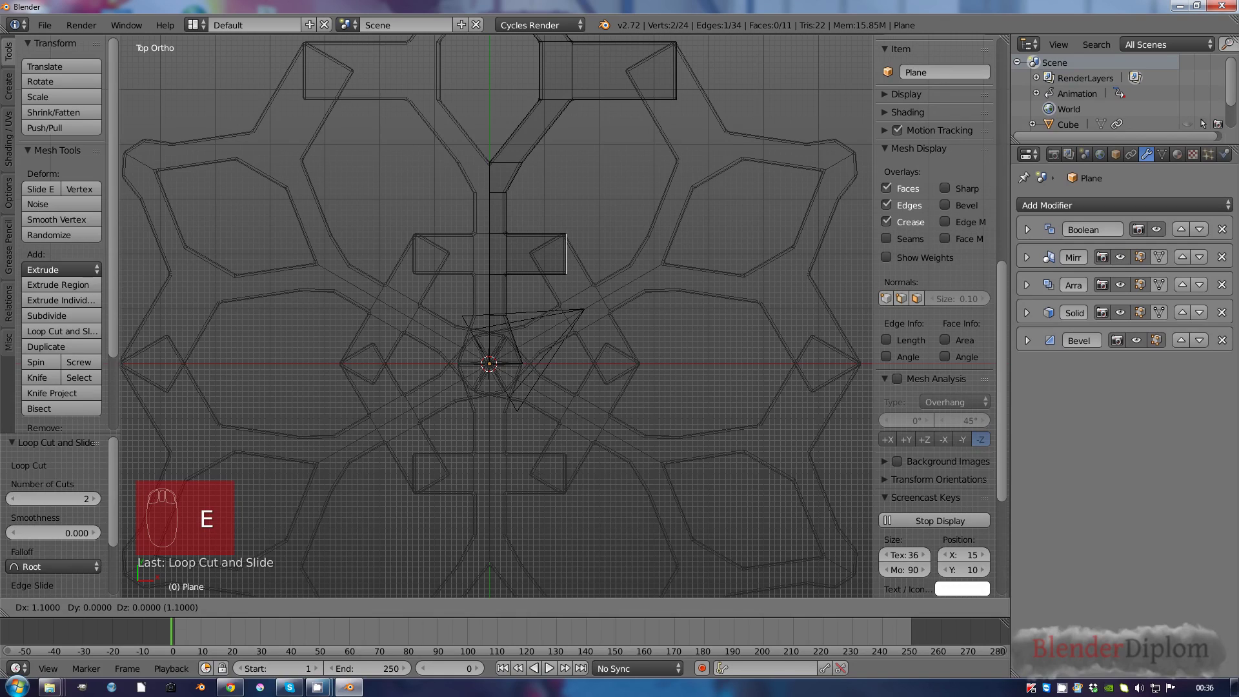
{"action": "left_click", "coordinate": [566, 253]}
{"action": "key", "text": "ctrl+r"}
{"action": "left_click", "coordinate": [566, 253]}
{"action": "right_click", "coordinate": [566, 254]}
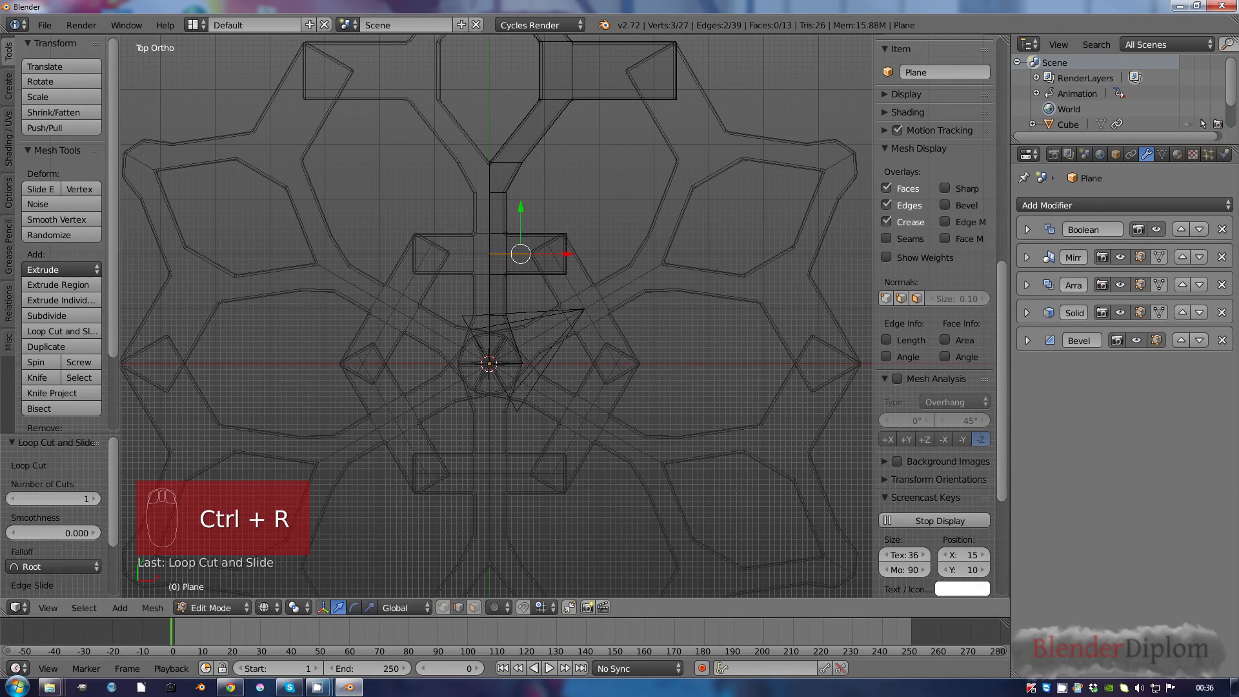
{"action": "key", "text": "ctrl+Tab"}
{"action": "left_click", "coordinate": [517, 238]}
{"action": "key", "text": "ctrl+Tab"}
{"action": "left_click", "coordinate": [446, 274]}
{"action": "scroll", "coordinate": [497, 258], "scroll_direction": "up", "scroll_amount": 2}
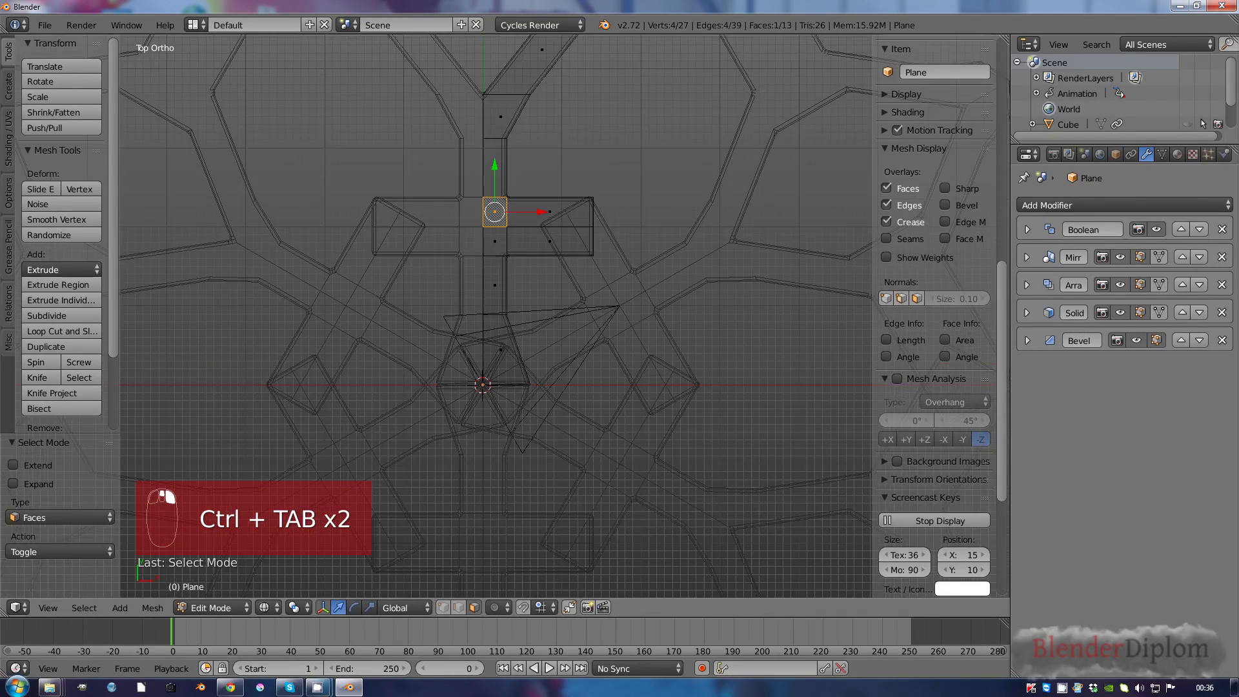
{"action": "right_click", "coordinate": [495, 201]}
{"action": "key", "text": "g"}
{"action": "right_click", "coordinate": [495, 199]}
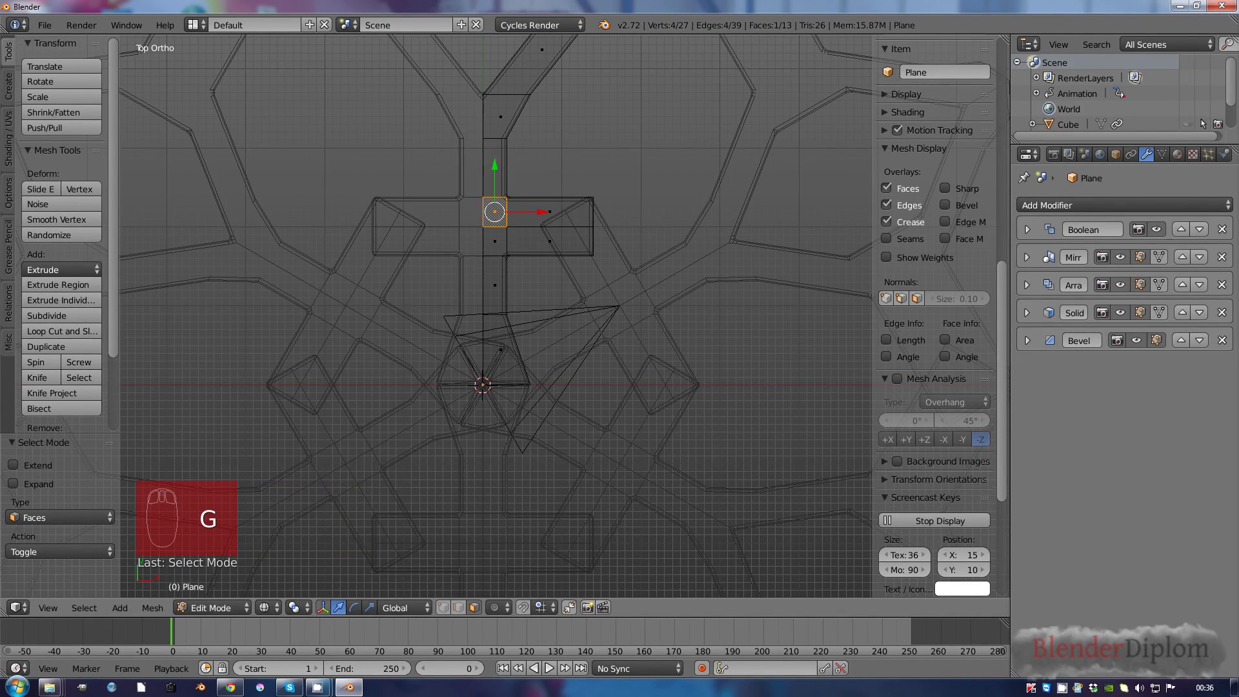
- In edge select mode, rip the stem's centre edge between the two halves of the new branch
{"action": "key", "text": "ctrl+Tab"}
{"action": "left_click", "coordinate": [451, 227]}
{"action": "right_click", "coordinate": [495, 226]}
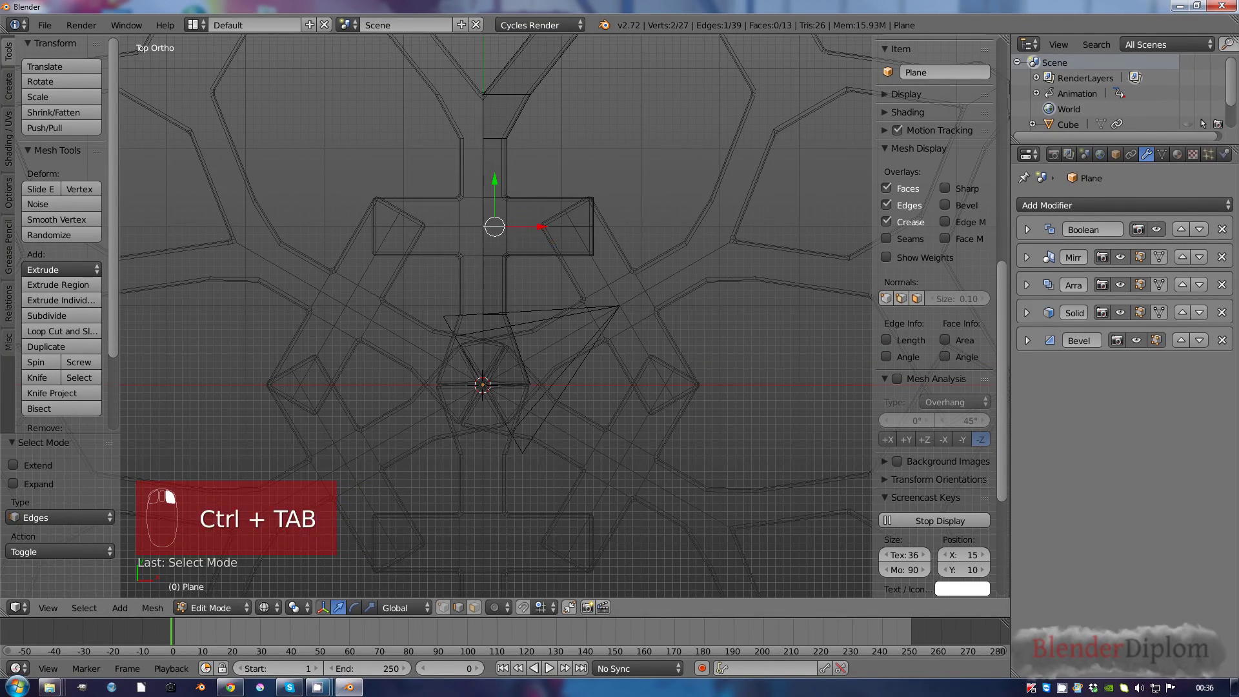
{"action": "key", "text": "v"}
{"action": "left_click", "coordinate": [494, 232]}
- In face select mode, move the stem face on the inner side of the rip -0.2 along Y
{"action": "key", "text": "ctrl+Tab"}
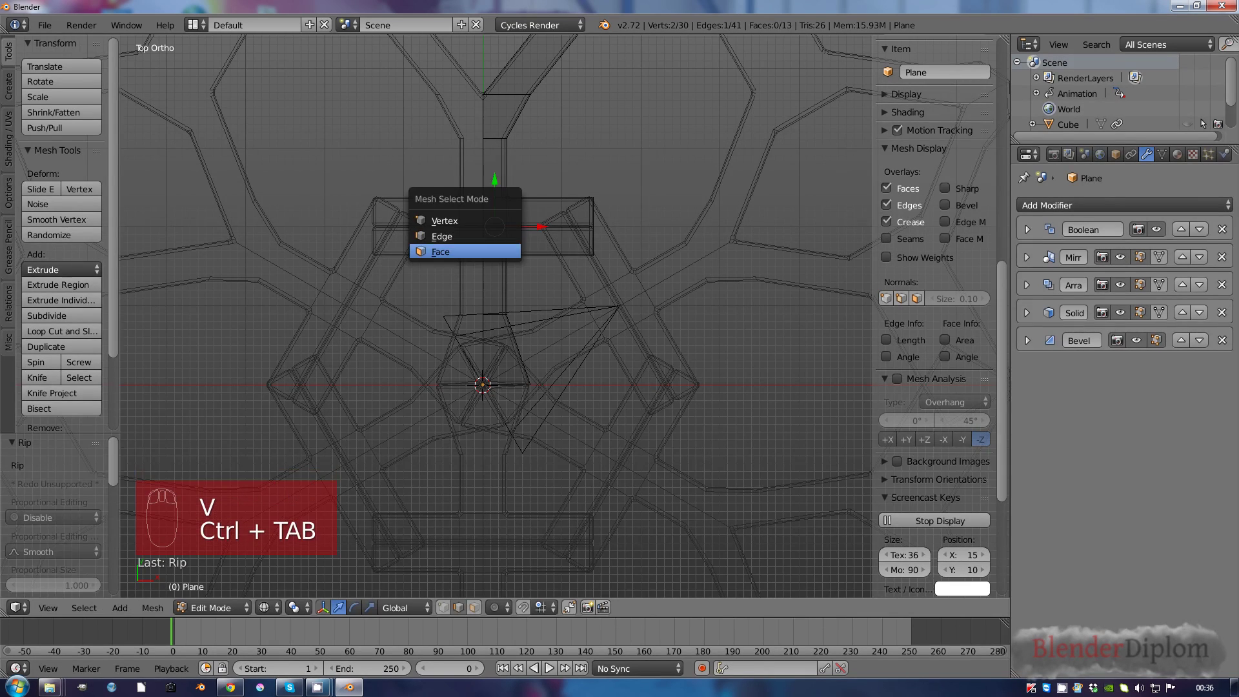
{"action": "left_click", "coordinate": [451, 252]}
{"action": "right_click", "coordinate": [494, 242]}
{"action": "key", "text": "g"}
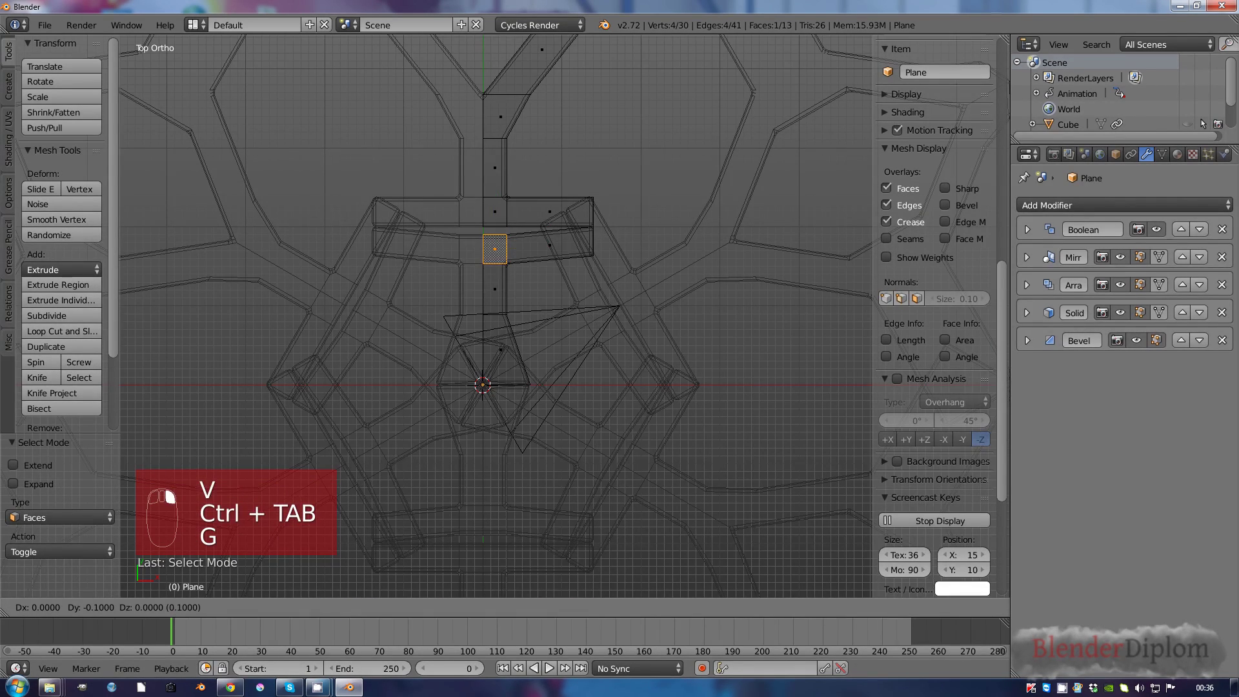
{"action": "left_click", "coordinate": [494, 257]}
- Move the stem face on the outer side of the rip along Y, away from the snowflake's centre
{"action": "right_click", "coordinate": [495, 211]}
{"action": "key", "text": "g"}
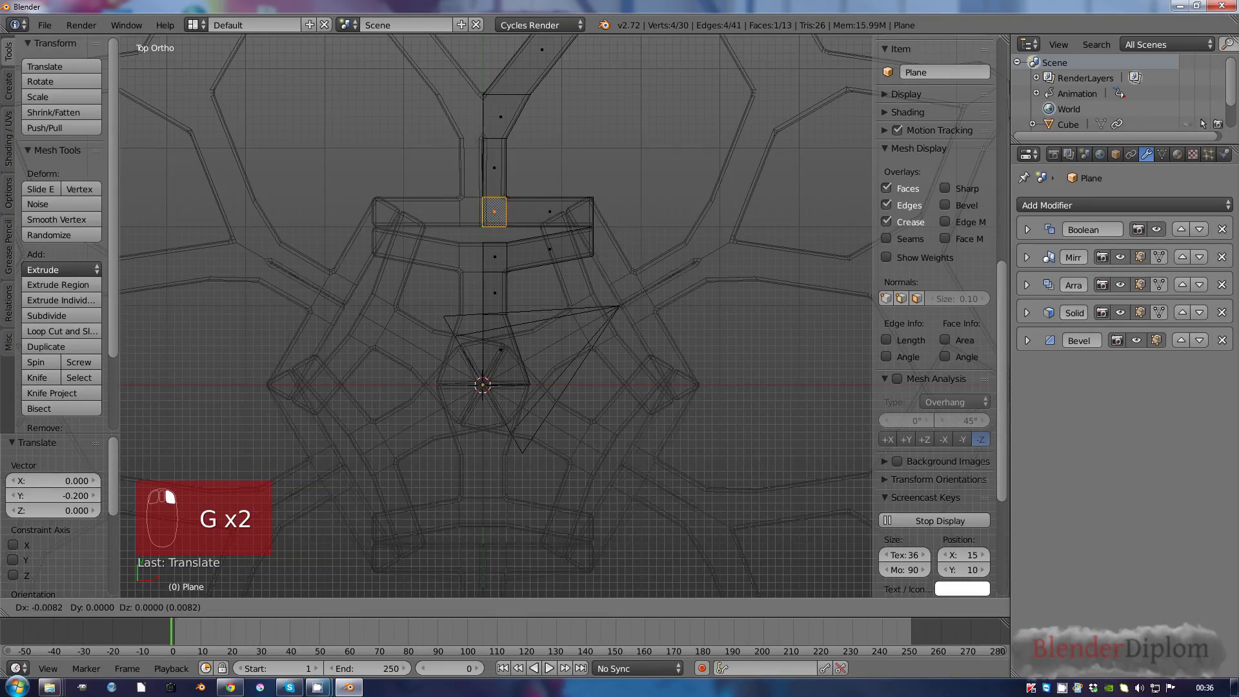
{"action": "left_click", "coordinate": [493, 174]}
- Leave Edit Mode and examine the snowflake's inner star and ring in solid shading
{"action": "scroll", "coordinate": [492, 174], "scroll_direction": "down", "scroll_amount": 2}
{"action": "key", "text": "Tab"}
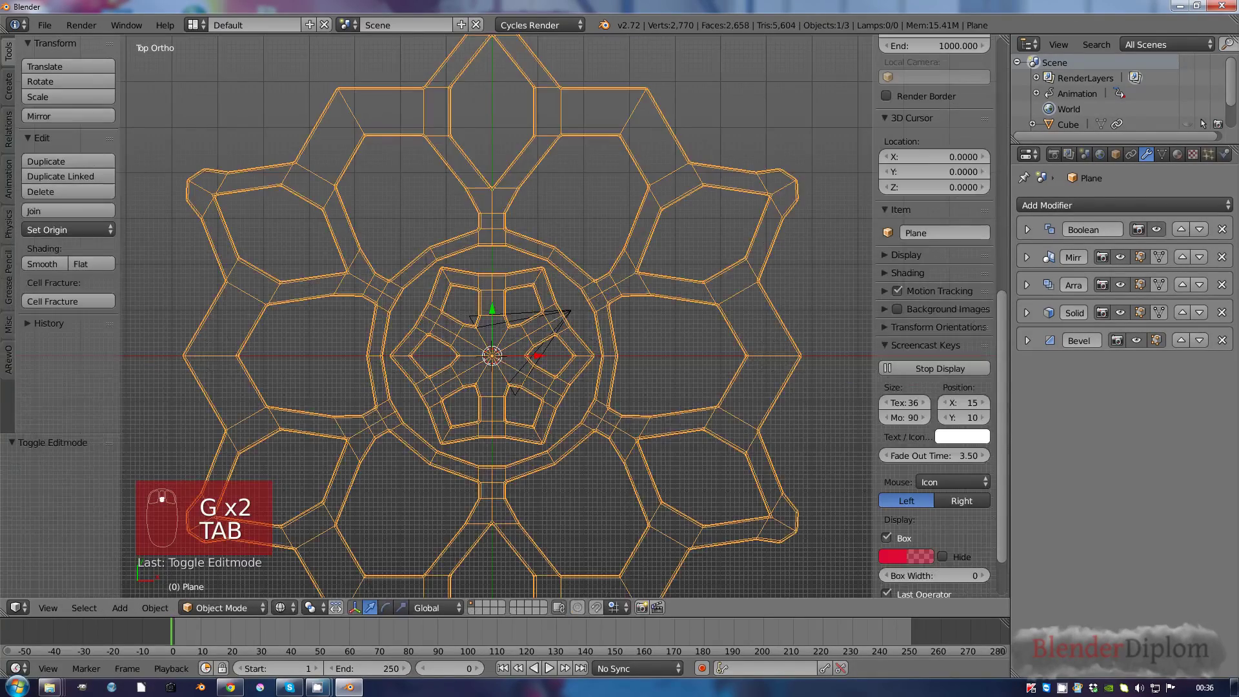
{"action": "scroll", "coordinate": [496, 316], "scroll_direction": "up", "scroll_amount": 3}
{"action": "key", "text": "z"}
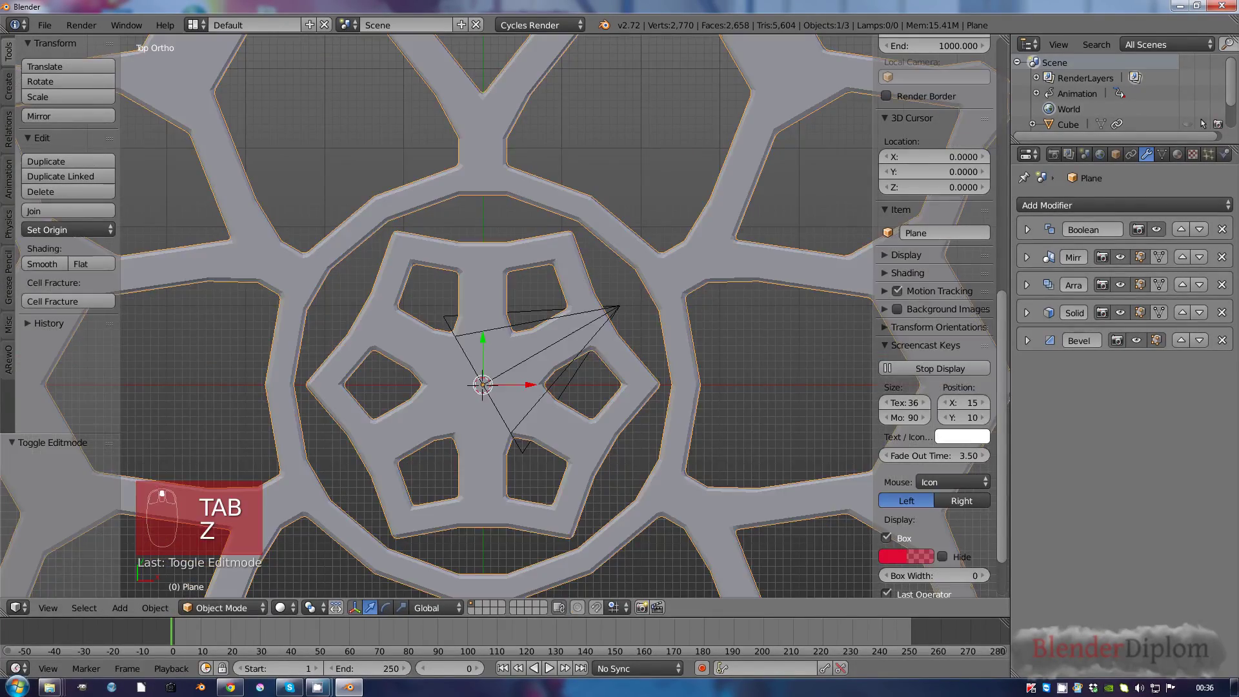
{"action": "scroll", "coordinate": [496, 315], "scroll_direction": "down", "scroll_amount": 3}
{"action": "scroll", "coordinate": [496, 315], "scroll_direction": "up", "scroll_amount": 3}
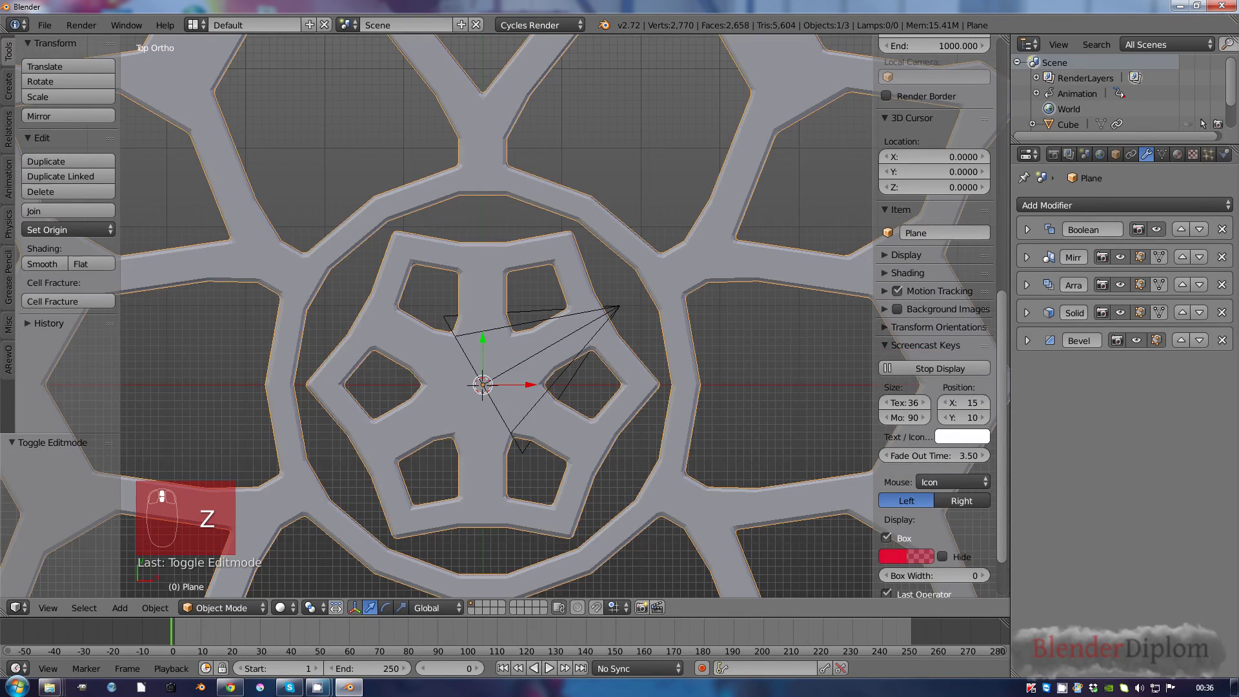
- In wireframe Edit Mode with edge select, fill a face between the two facing stem edges to bridge the gap
{"action": "key", "text": "Tab"}
{"action": "key", "text": "z"}
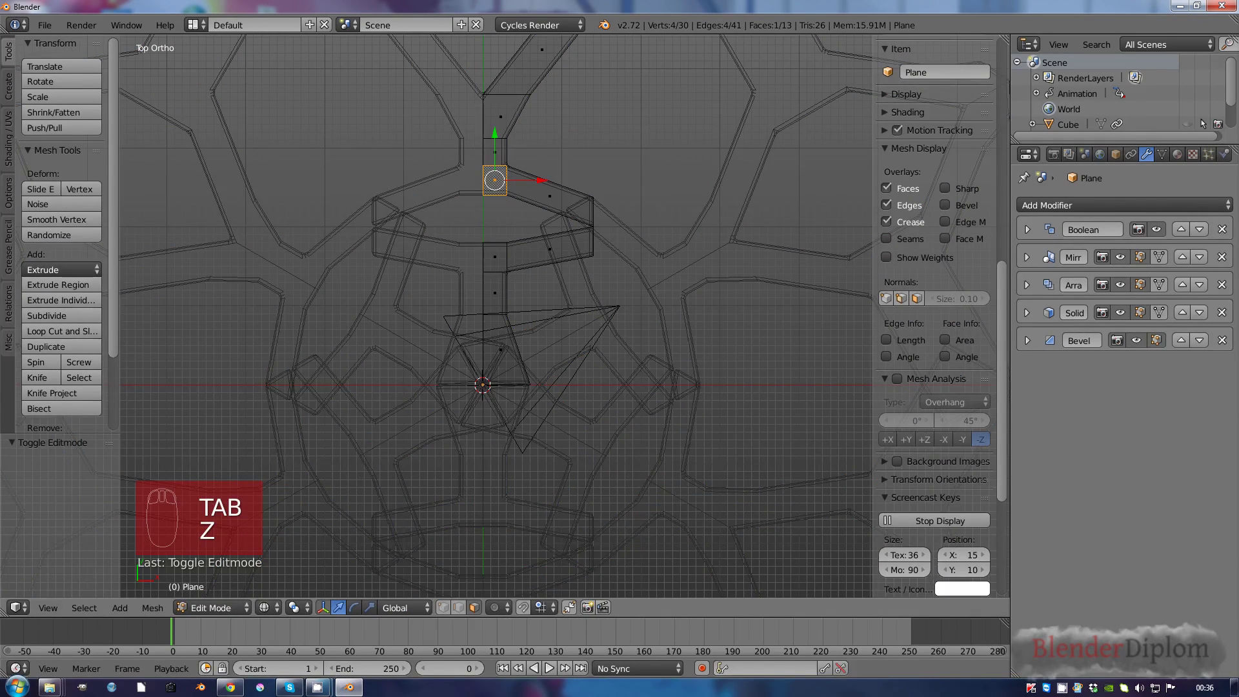
{"action": "key", "text": "ctrl+Tab"}
{"action": "left_click", "coordinate": [446, 199]}
{"action": "right_click", "coordinate": [495, 193]}
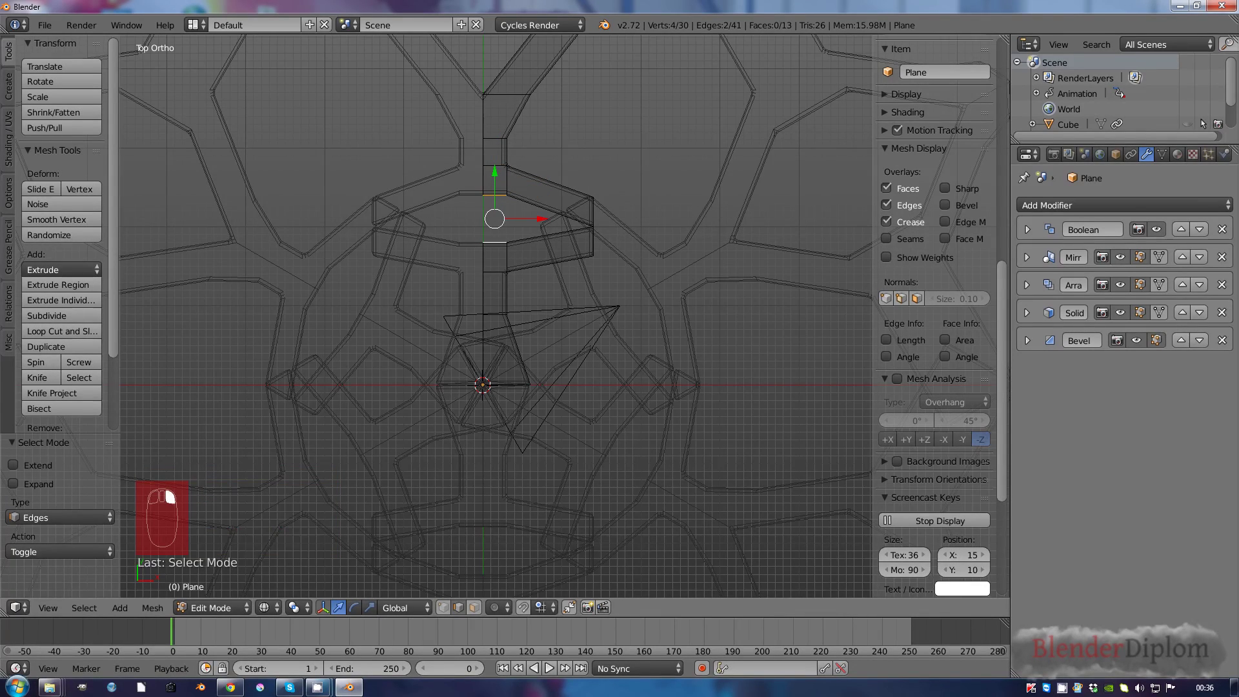
{"action": "key", "text": "f"}
- Leave Edit Mode and display the completed snowflake in solid shading
{"action": "scroll", "coordinate": [496, 316], "scroll_direction": "down", "scroll_amount": 3}
{"action": "key", "text": "Tab"}
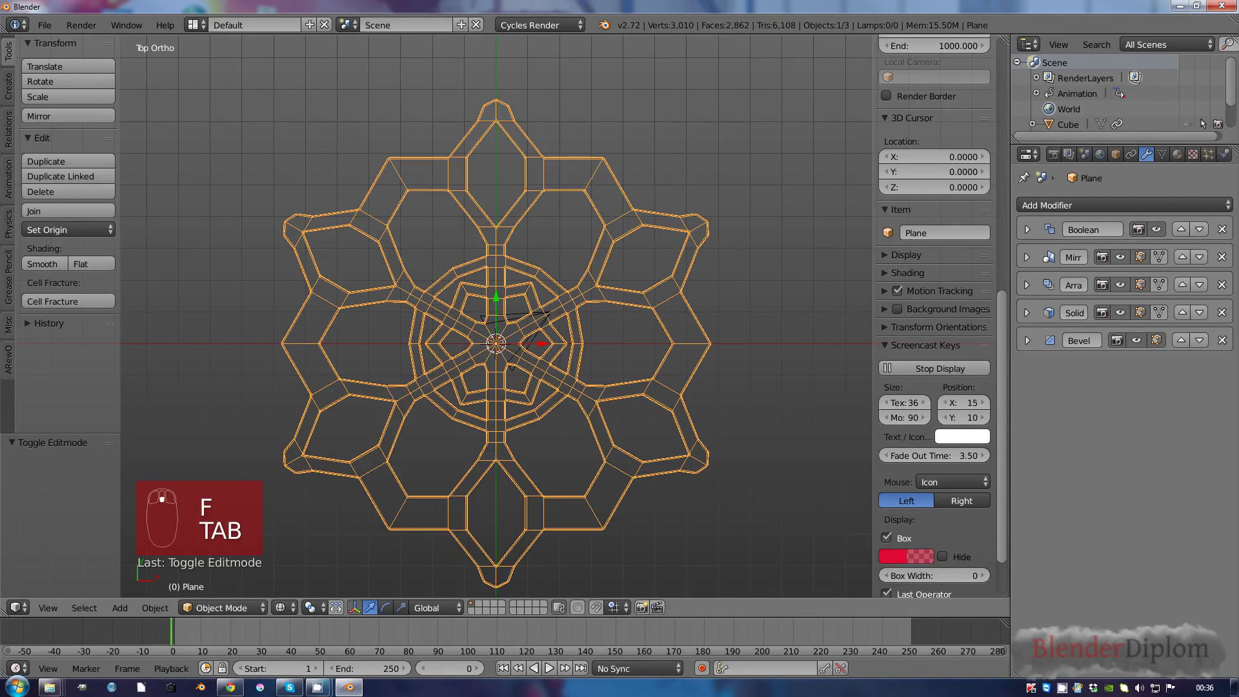
{"action": "scroll", "coordinate": [503, 316], "scroll_direction": "up", "scroll_amount": 4}
{"action": "scroll", "coordinate": [503, 316], "scroll_direction": "down", "scroll_amount": 5}
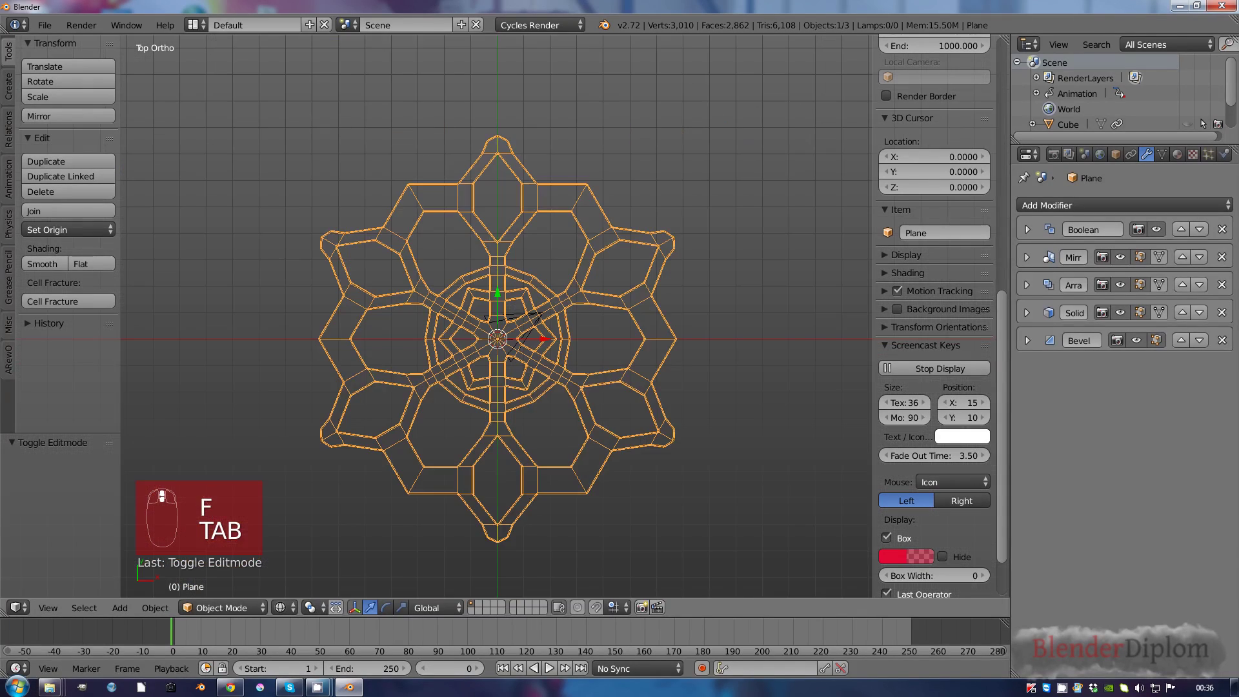
{"action": "key", "text": "z"}
{"action": "middle_click_drag", "start_coordinate": [503, 316], "coordinate": [529, 276]}
{"action": "middle_click_drag", "start_coordinate": [504, 317], "coordinate": [513, 300]}
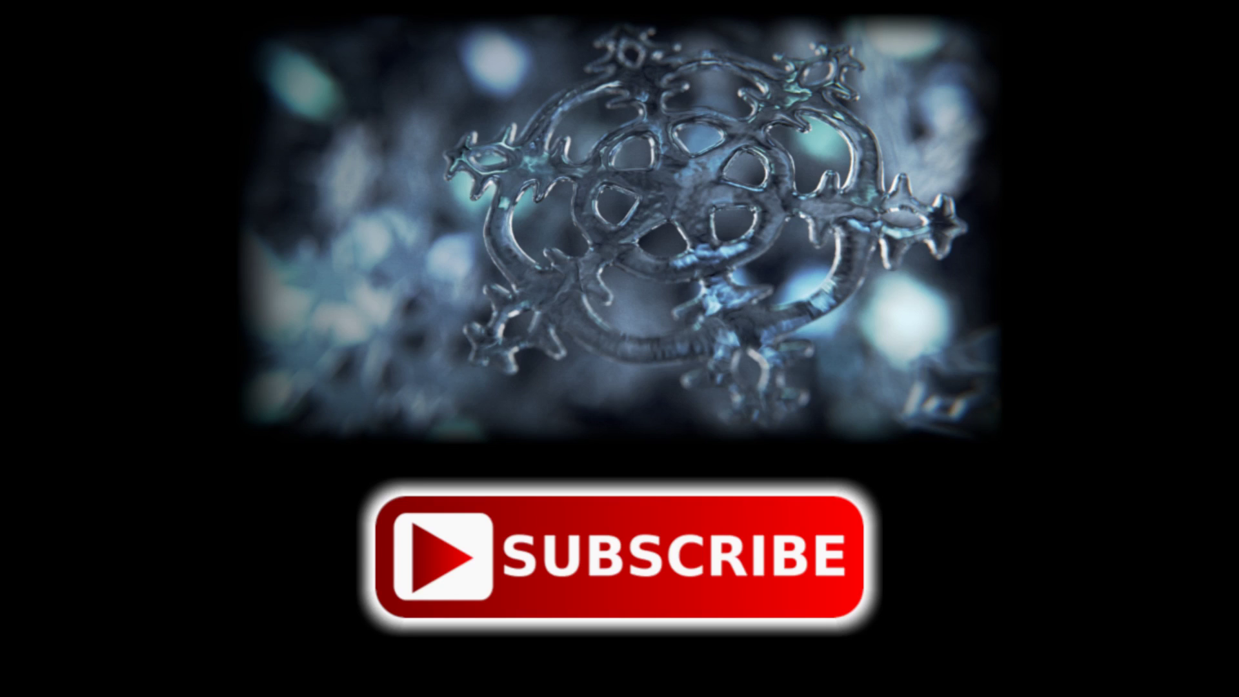